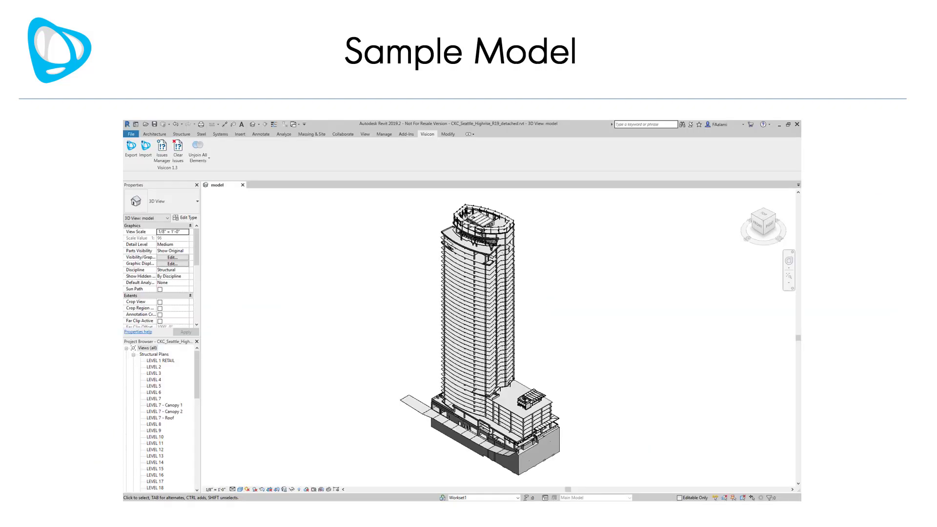
- Switch to the Revit highrise model and export it to Visicon with the Full Export profile
key("alt+Tab")
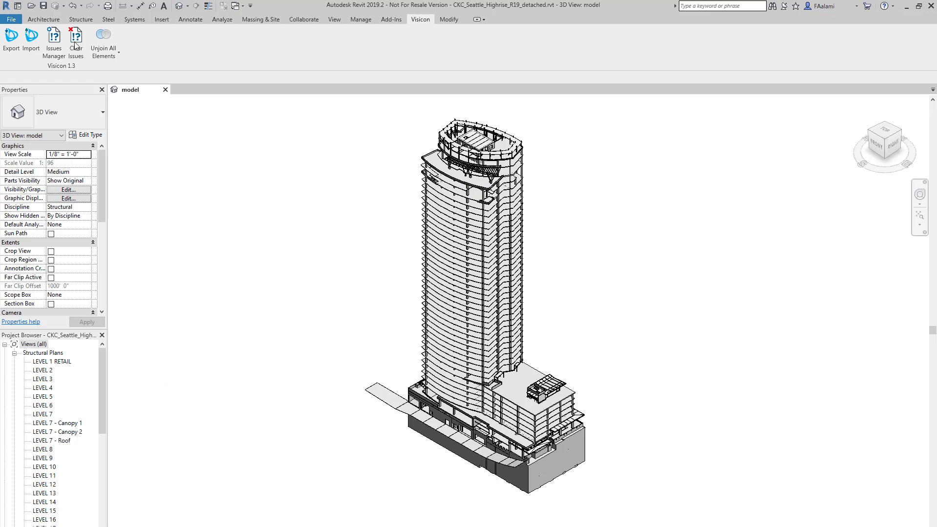
left_click(14, 42)
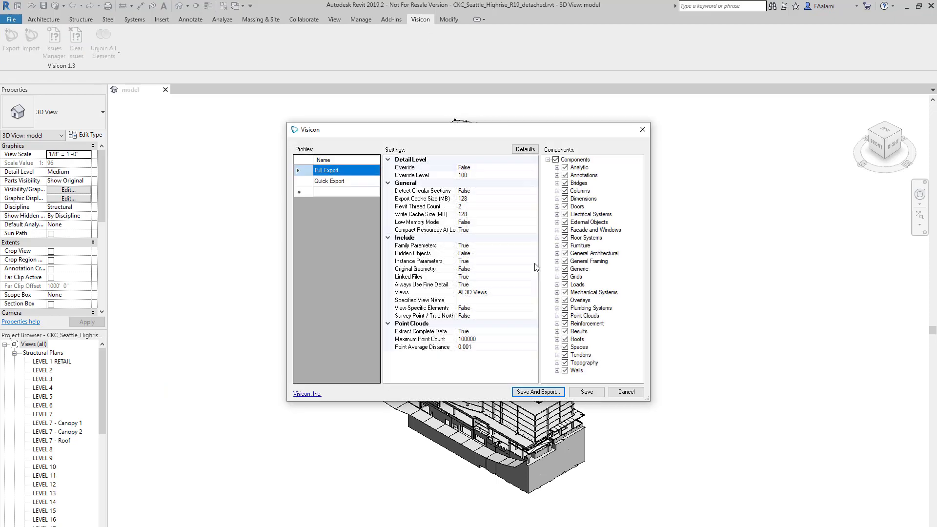
left_click(556, 394)
- Compare the CKC_Seattle_Highrise_R19 .rvt and .vxf files in the Revit_viewer folder and open the .vxf project in Visicon
key("alt+Tab")
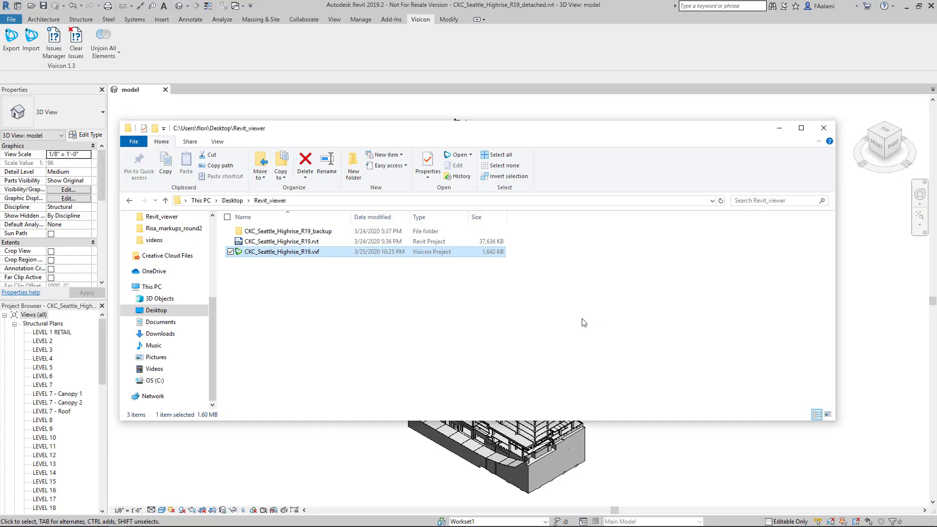
left_click(238, 243)
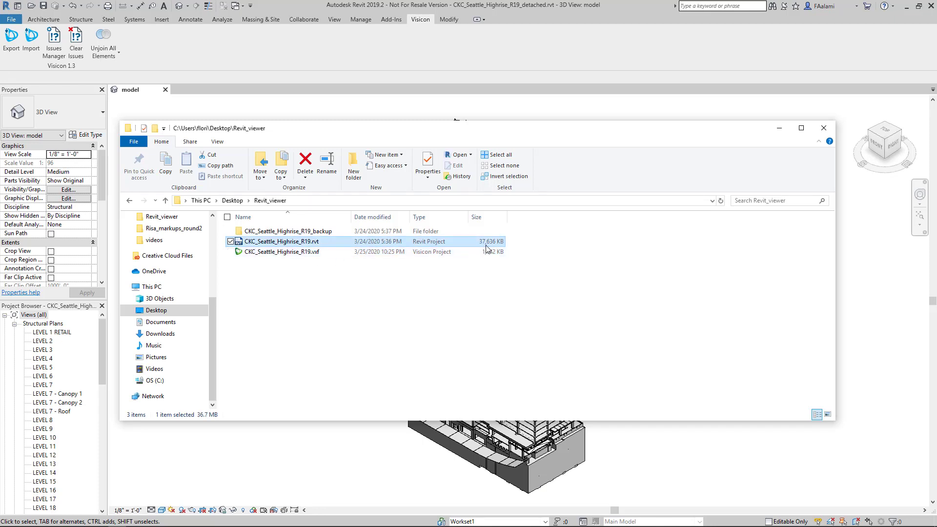
left_click(306, 252)
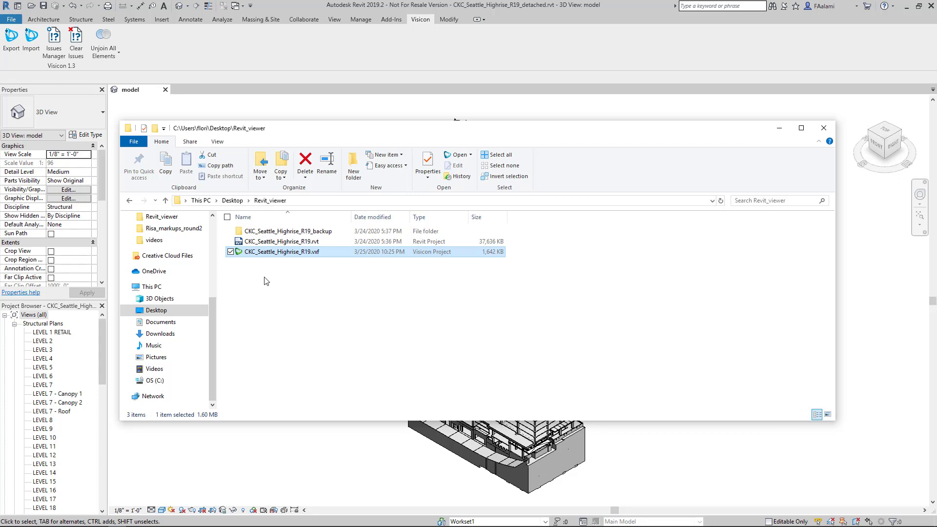
double_click(240, 254)
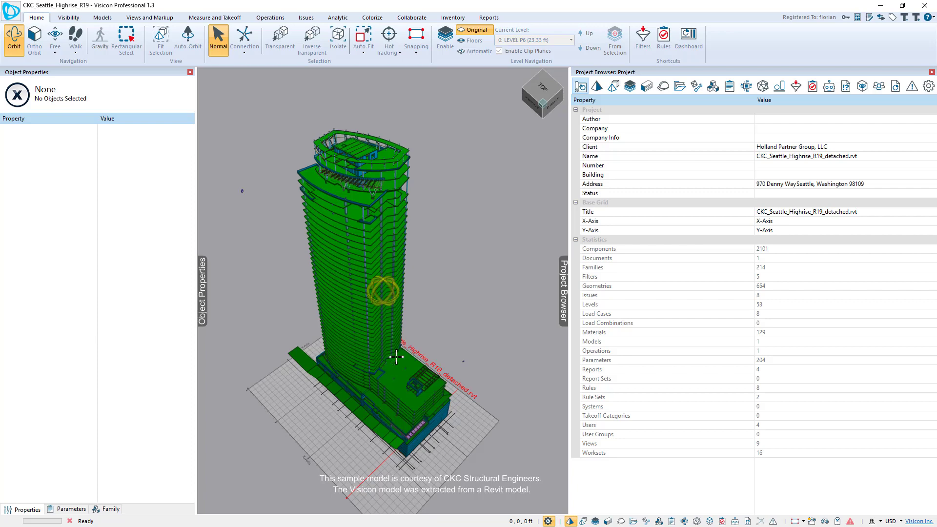
- Select the HSS18x6x1/2 structural beam near the tower's crown and examine its properties, parameters and family data
scroll(395, 214, "up", 5)
scroll(395, 214, "up", 2)
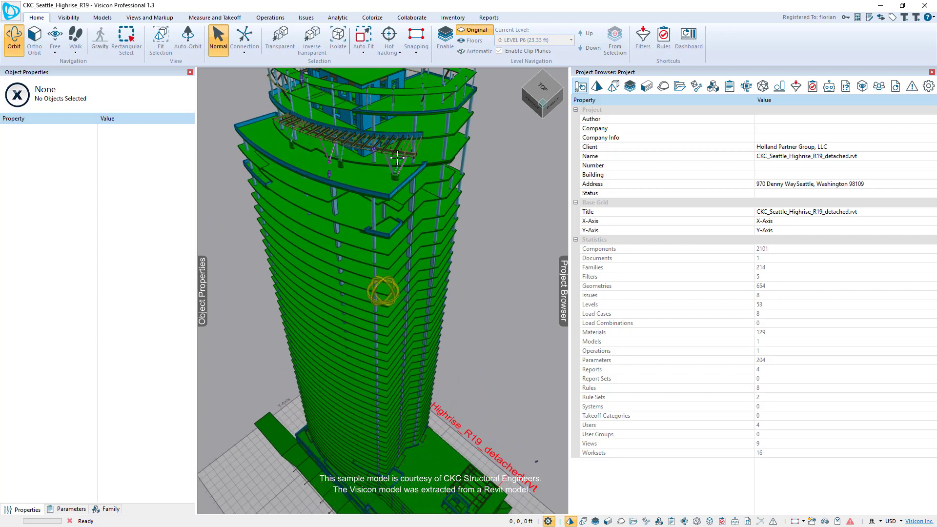
left_click(396, 152)
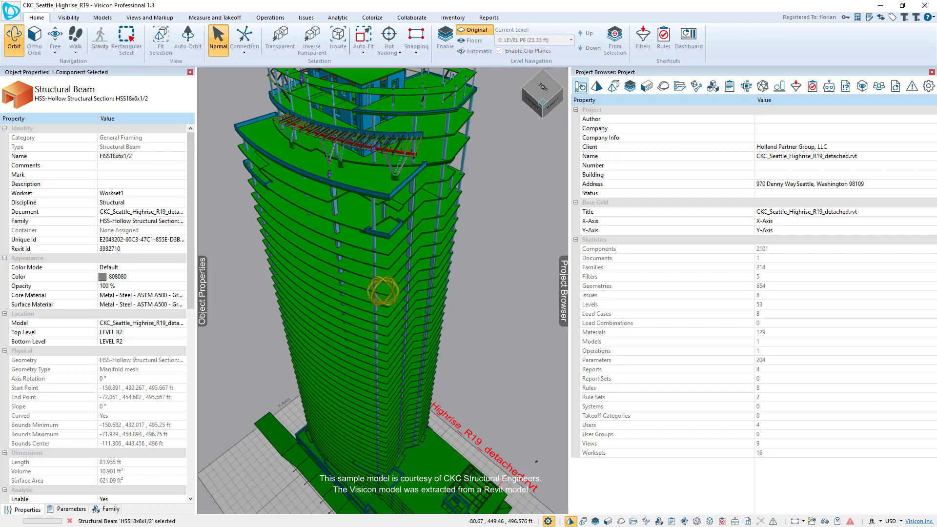
left_click(71, 509)
scroll(104, 438, "down", 2)
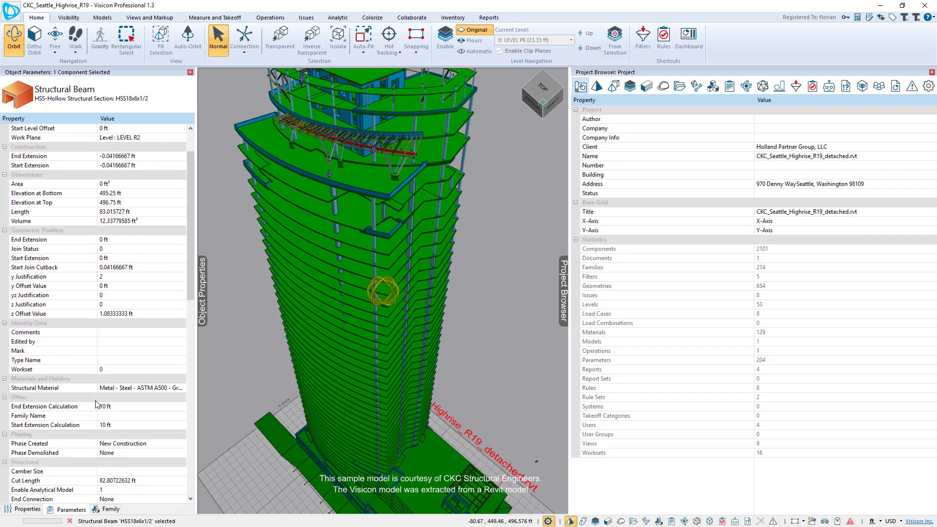
scroll(104, 438, "up", 2)
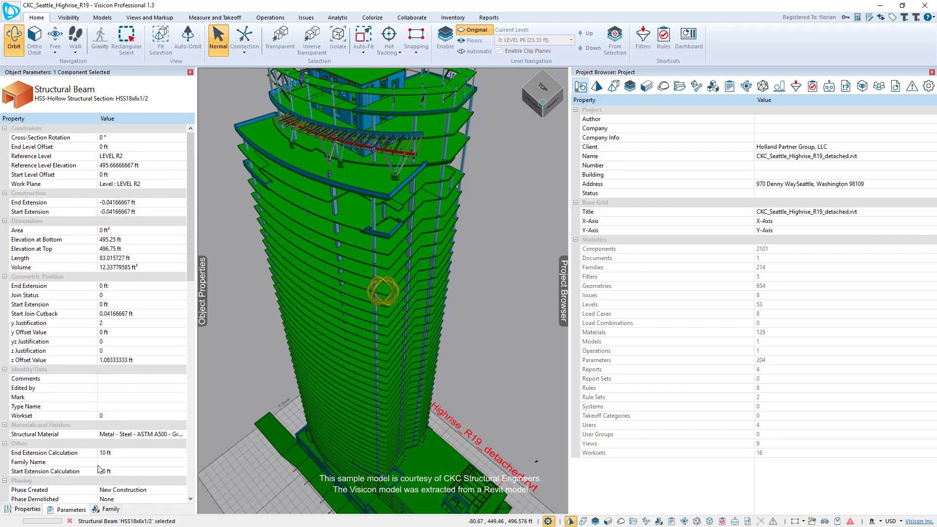
left_click(110, 509)
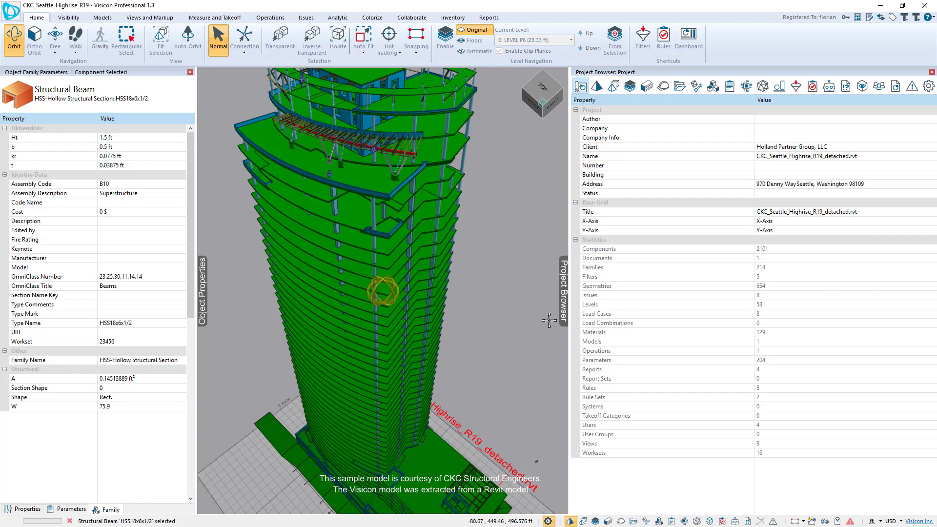
- List the project's component types and step through them, selecting all foundation floors and then all structural columns in the tower
scroll(512, 281, "down", 5)
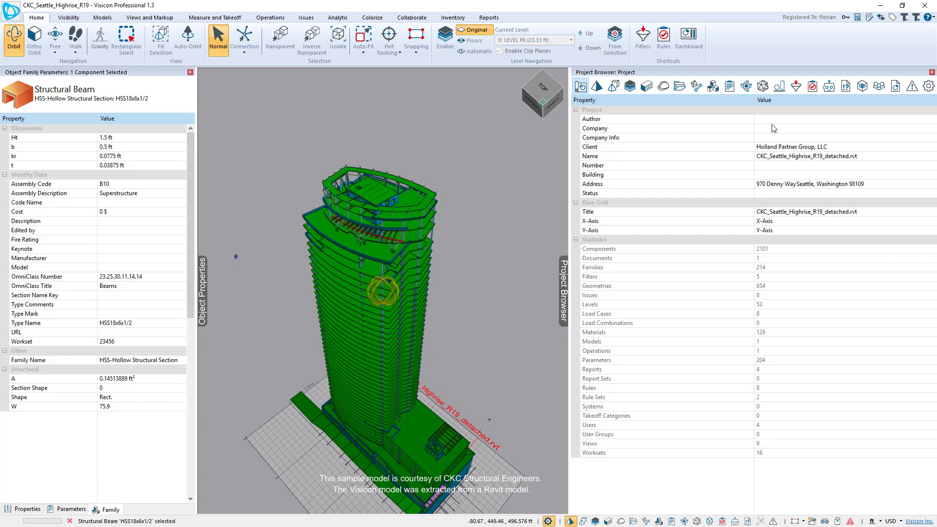
left_click(597, 85)
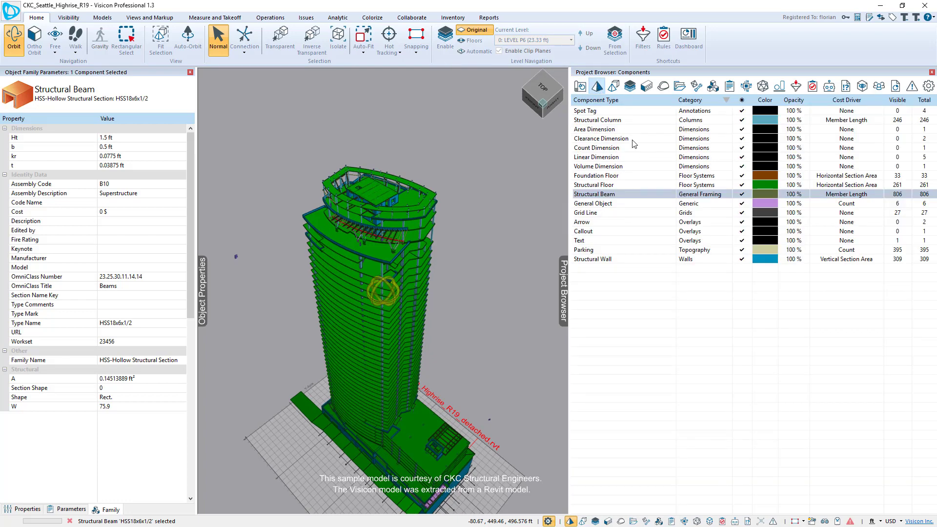
left_click(615, 139)
key("Down")
key("Down")
key("Down")
key("Down")
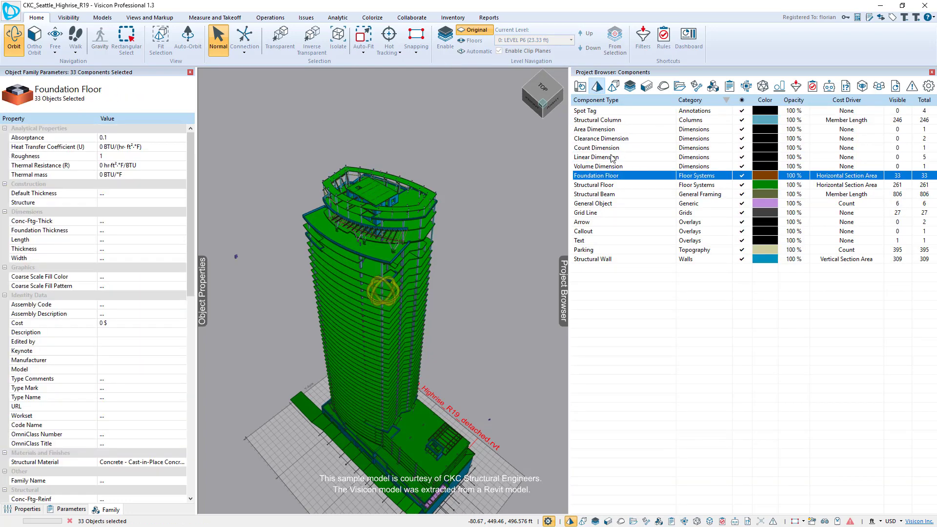
left_click(612, 141)
left_click(612, 122)
- Review the tower by level and by material, selecting the objects made of ASTM A500 Grade B steel and Metal - Deck
left_click(630, 86)
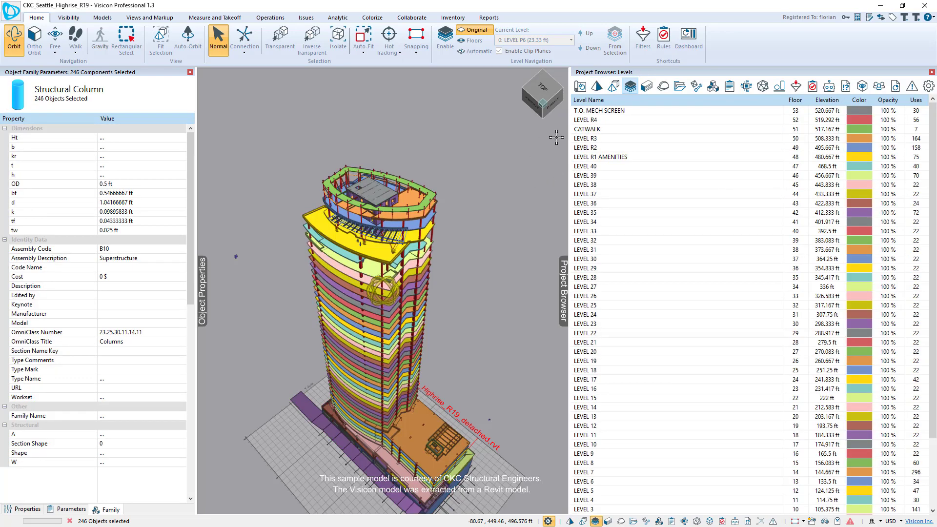
left_click(647, 86)
left_click(657, 120)
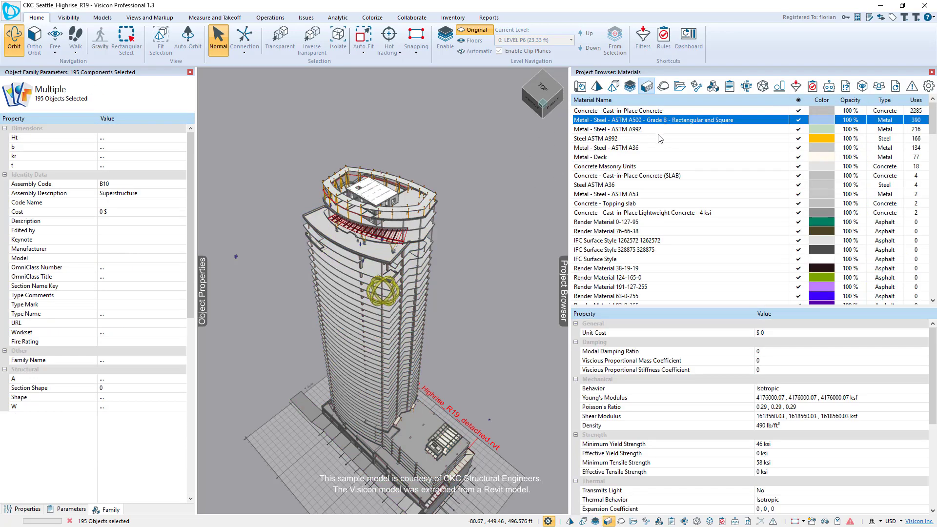
left_click(656, 157)
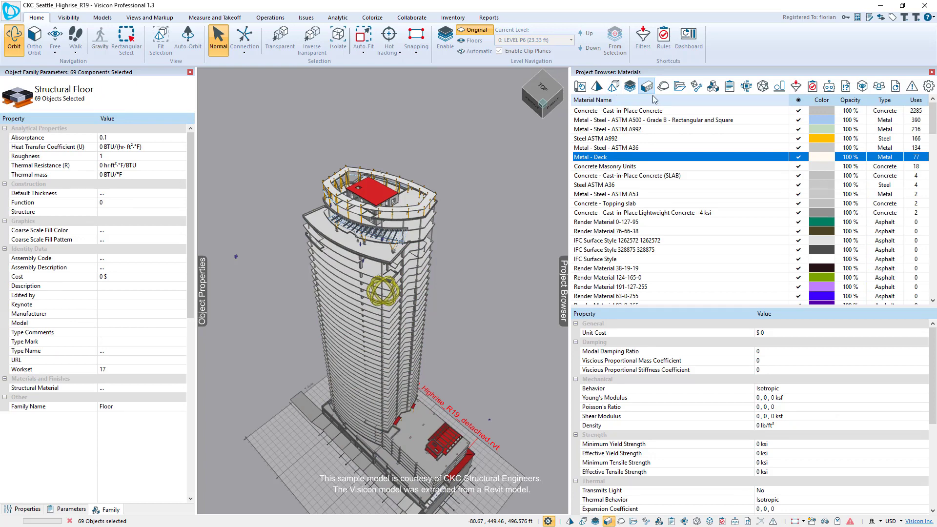
left_click_drag(495, 344, 465, 307)
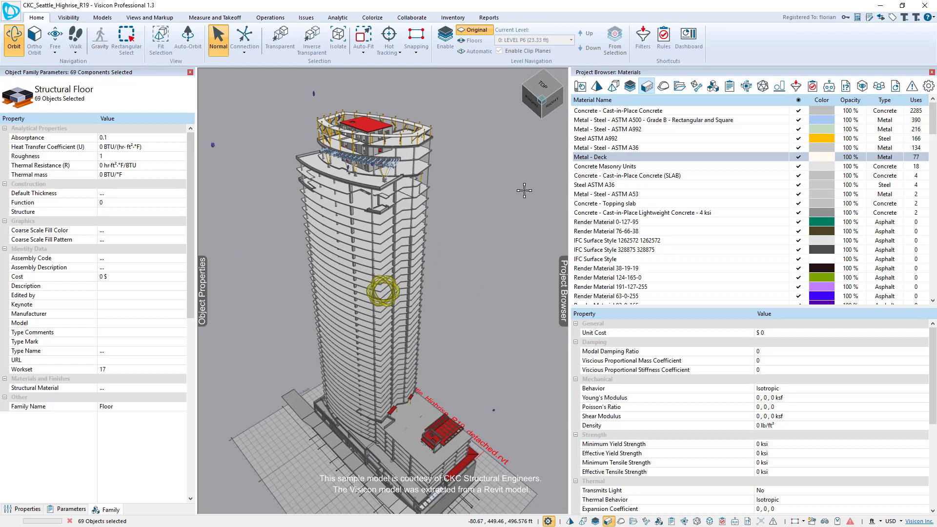
- Review the model by discipline and family, selecting the 24", 42", 36" and 30" wide concrete rectangular beam families in turn
left_click(663, 87)
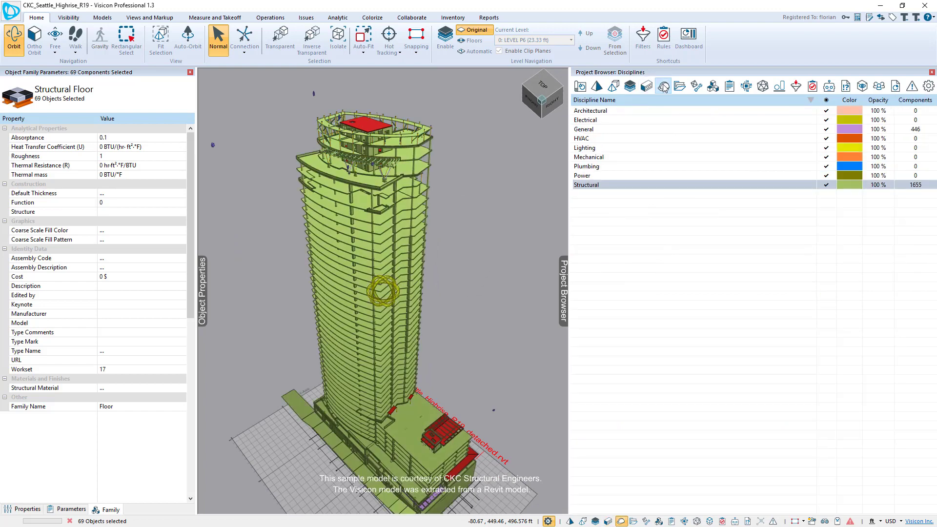
left_click(713, 86)
left_click(712, 139)
left_click(701, 147)
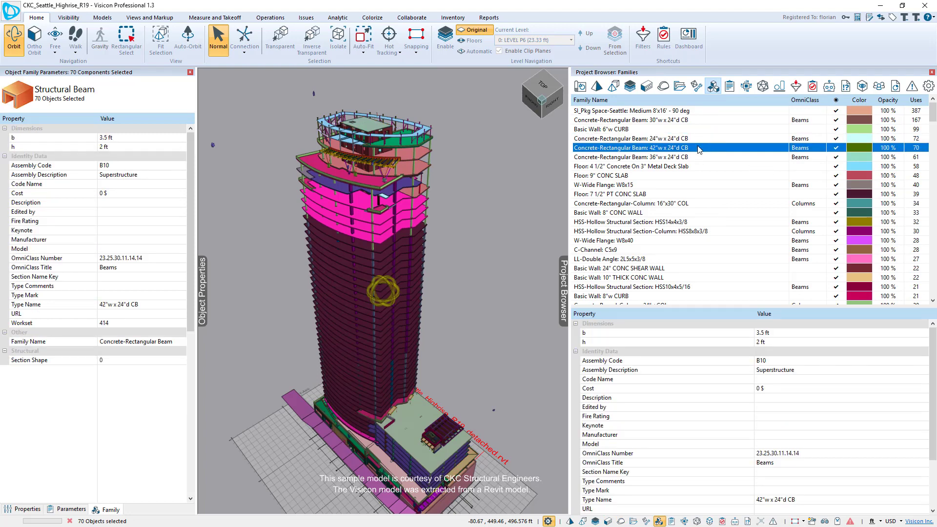
left_click(699, 157)
left_click(668, 121)
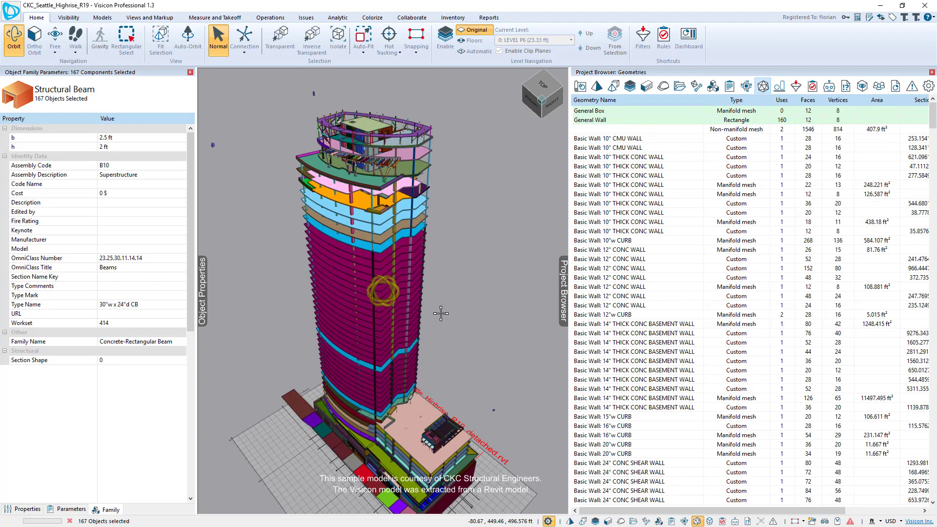
- Isolate the components matched by the Concrete columns, 8" slabs, Slabs and Slender HSS beams filters, and turn isolation off again
left_click(796, 86)
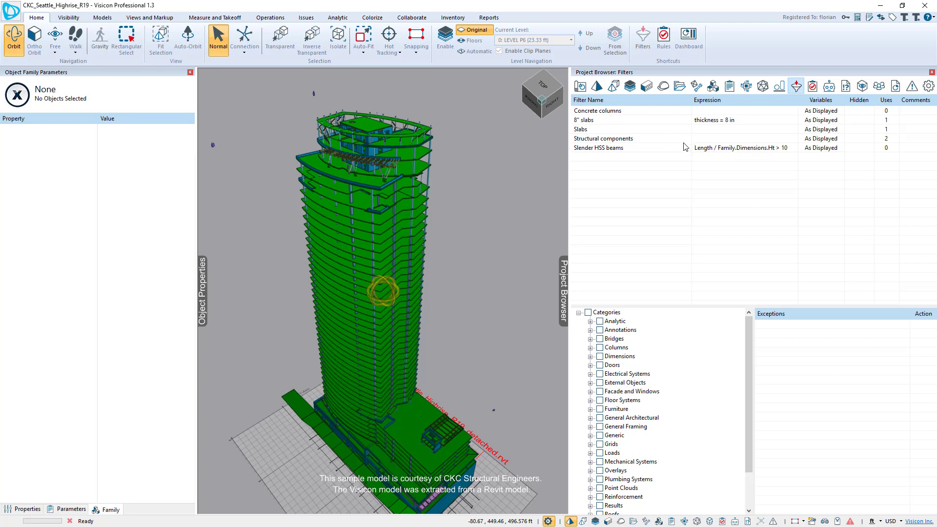
left_click(661, 112)
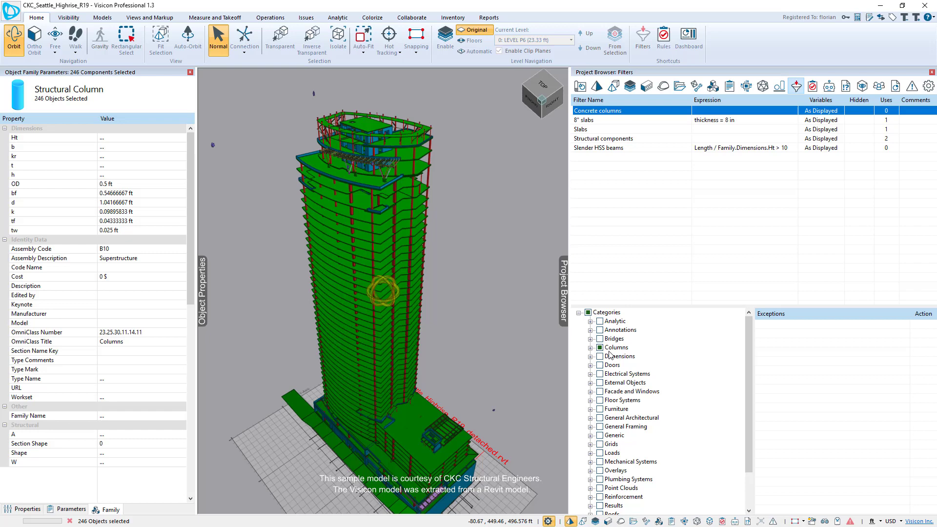
left_click(337, 46)
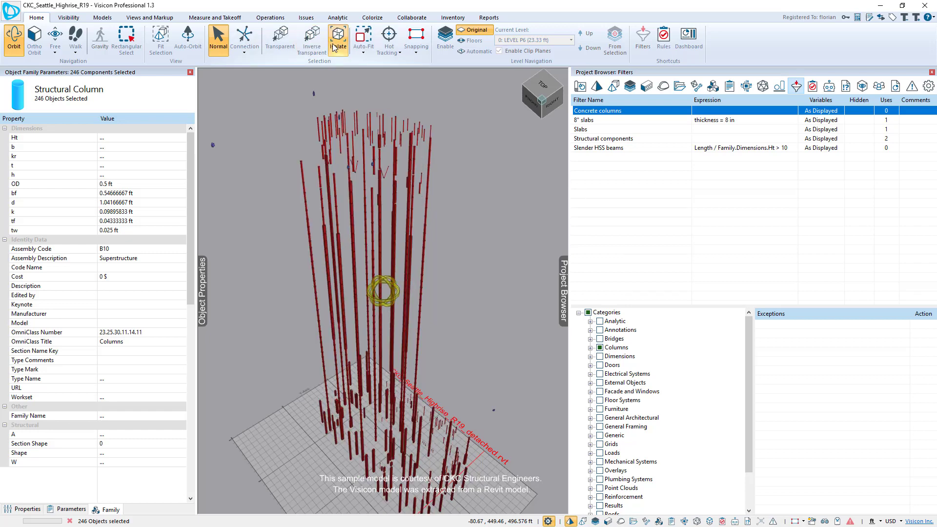
left_click(611, 122)
left_click(610, 130)
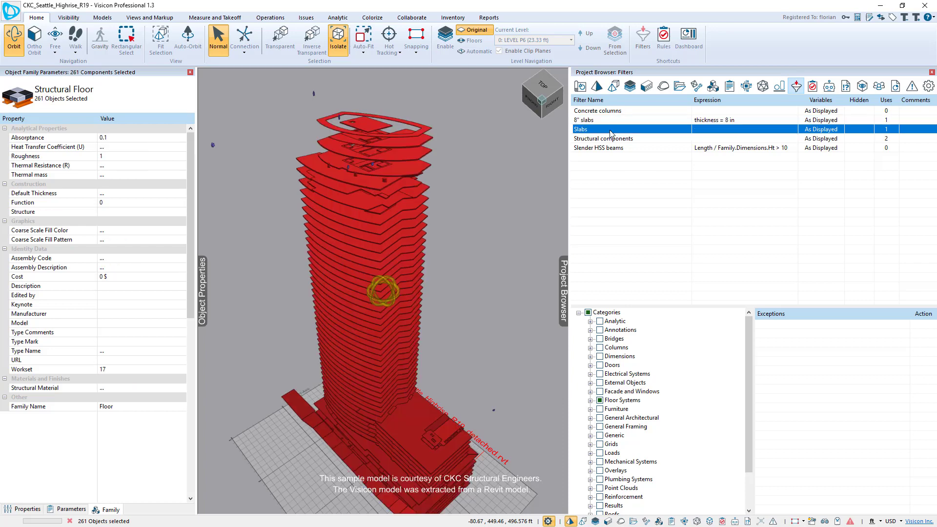
left_click(616, 148)
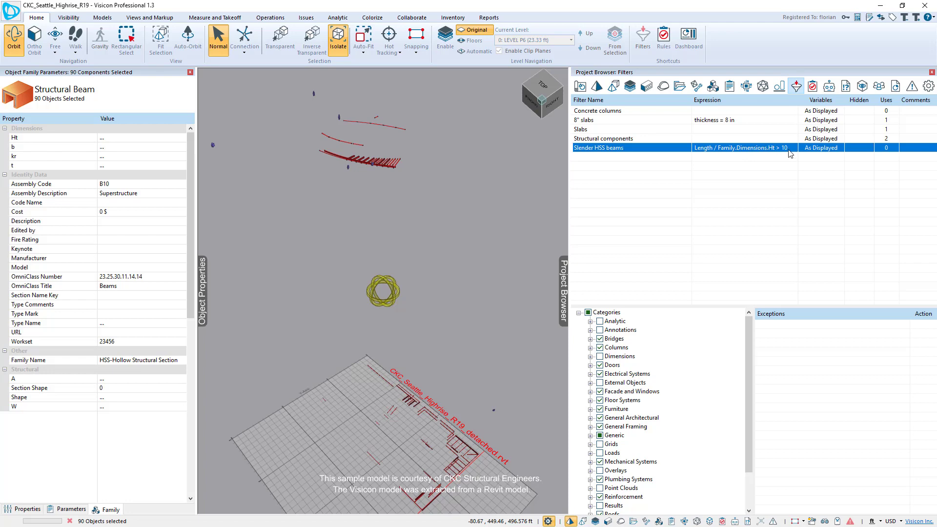
left_click(486, 166)
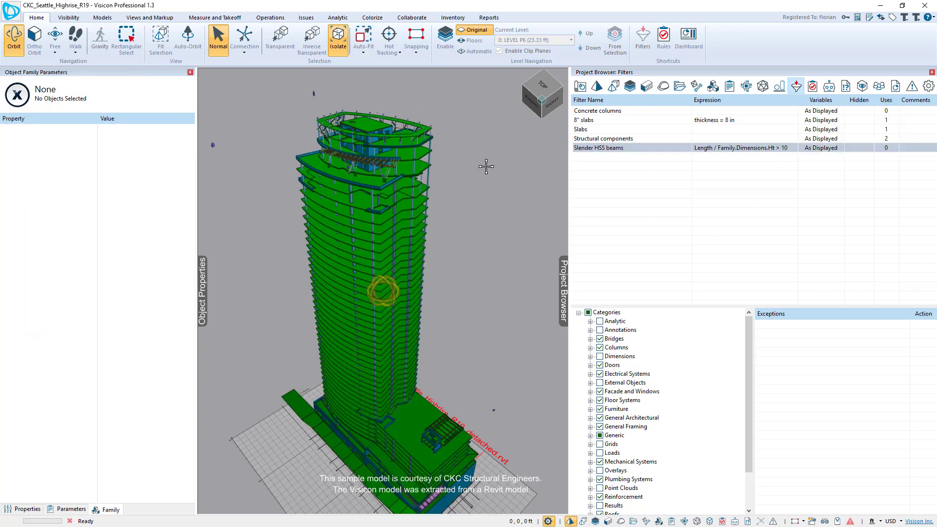
left_click(339, 39)
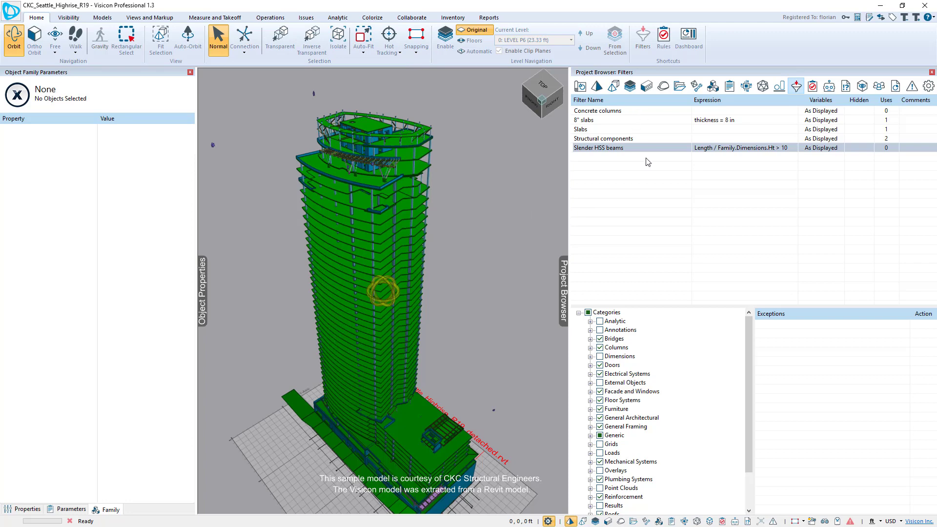
- Review the project rules and colorize the 8" slabs and the 7.5" slabs by their thickness rules
left_click(812, 86)
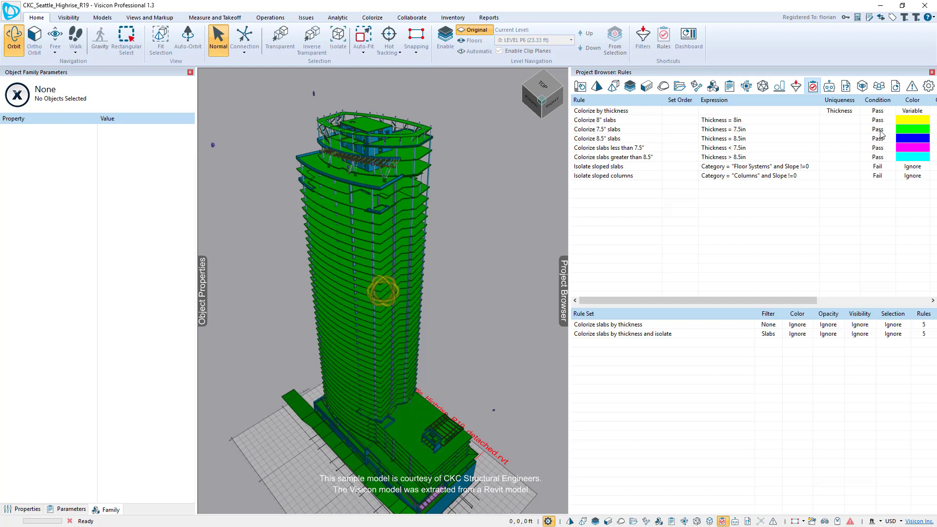
left_click(617, 122)
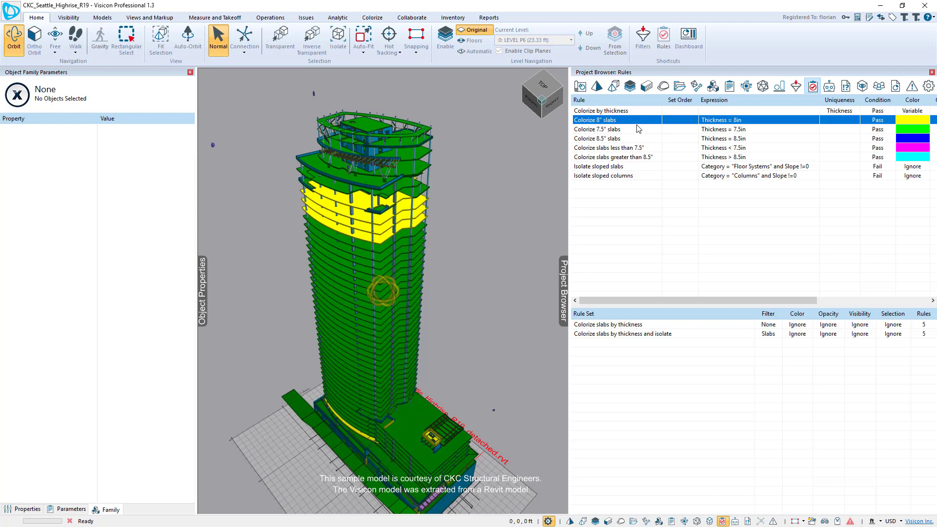
left_click(659, 130)
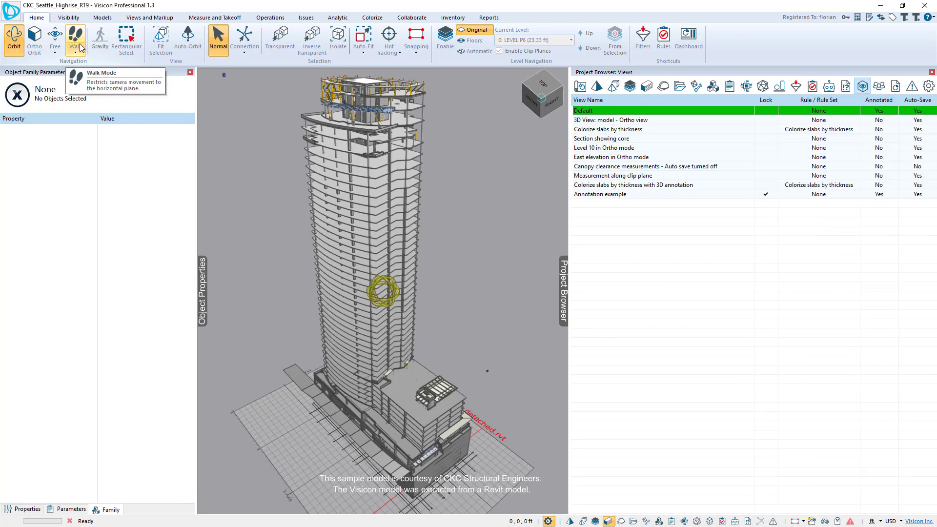
- Hide the floor slabs through the component category visibility options and show them again
left_click(73, 20)
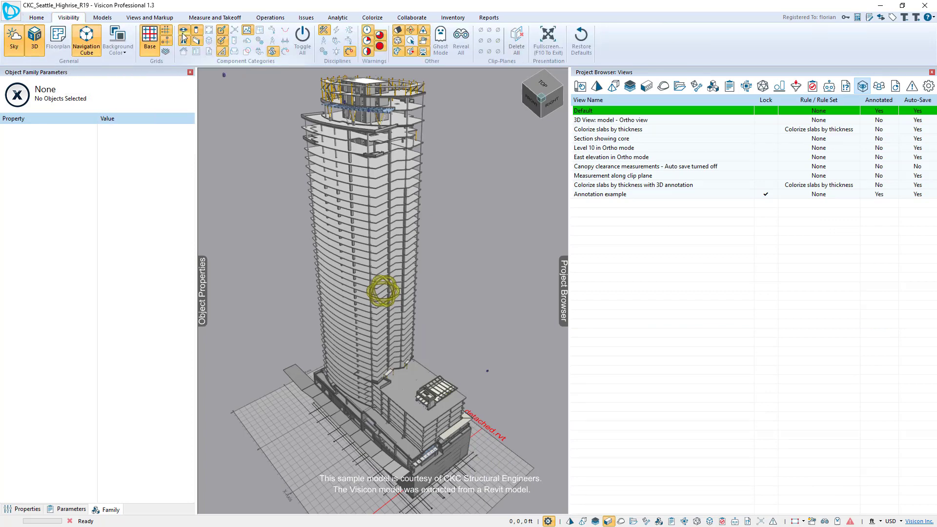
left_click(196, 41)
left_click(196, 40)
left_click(198, 42)
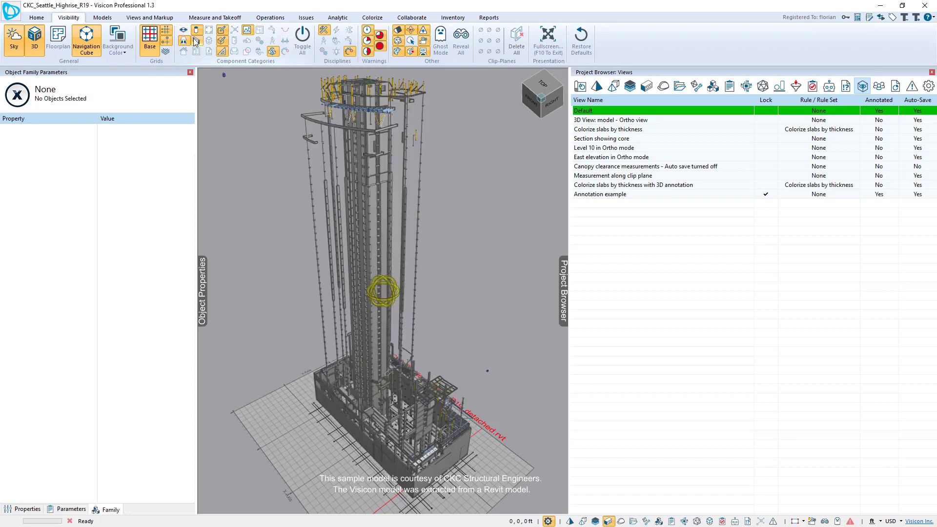
left_click(197, 42)
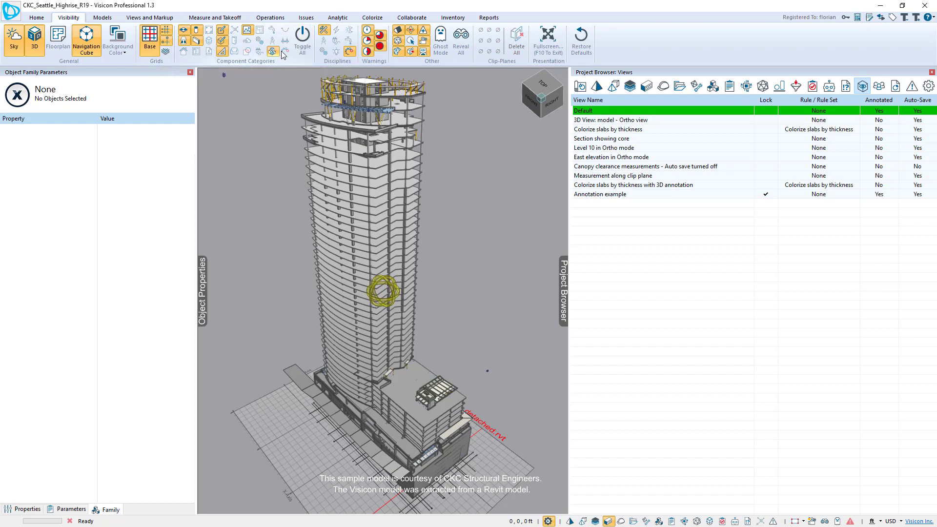
scroll(286, 49, "down", 1)
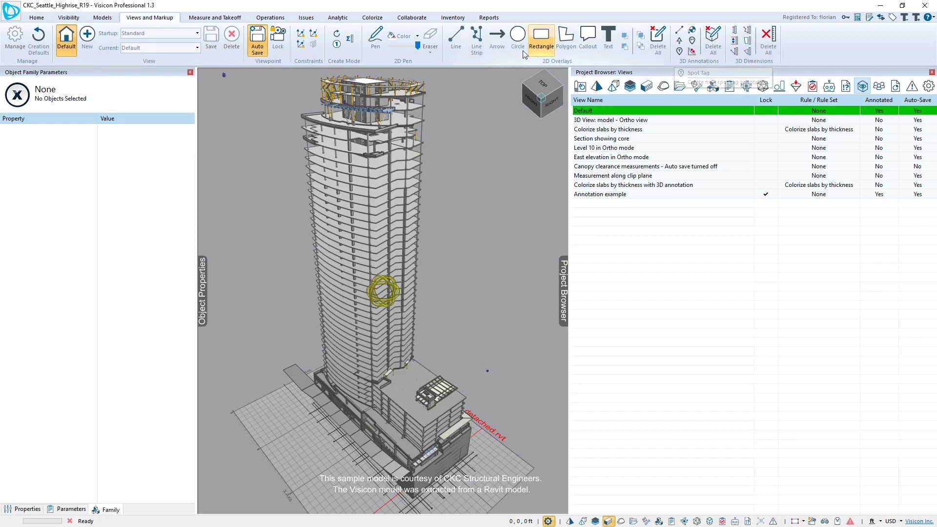
- Insert a new view of the highrise tower into the project's view list
right_click(611, 112)
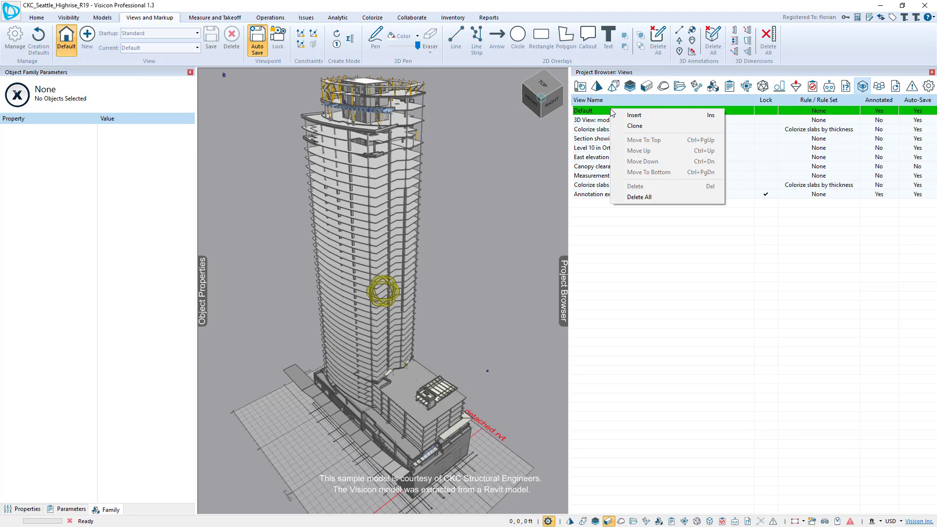
left_click(646, 119)
left_click_drag(464, 257, 409, 242)
scroll(409, 241, "up", 10)
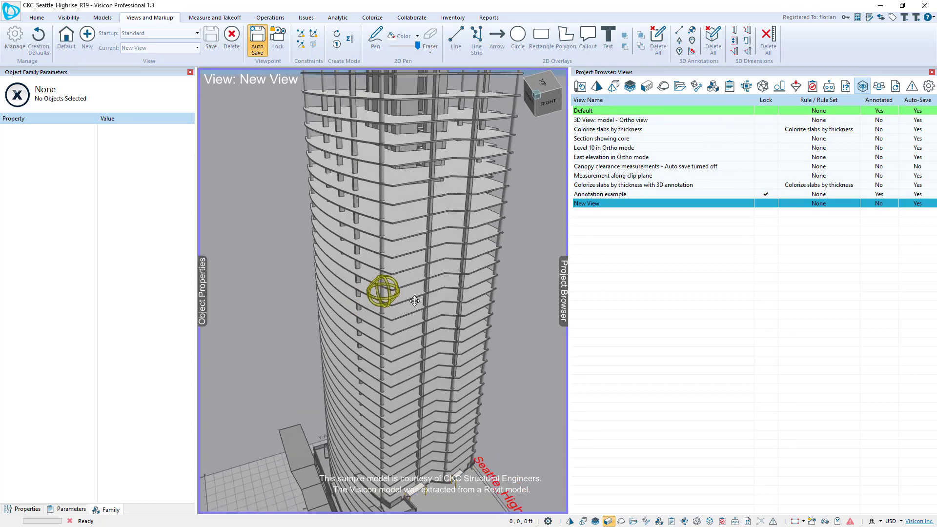
- Add clip planes at the 42" and 30" concrete shear walls of the tower core
double_click(409, 179)
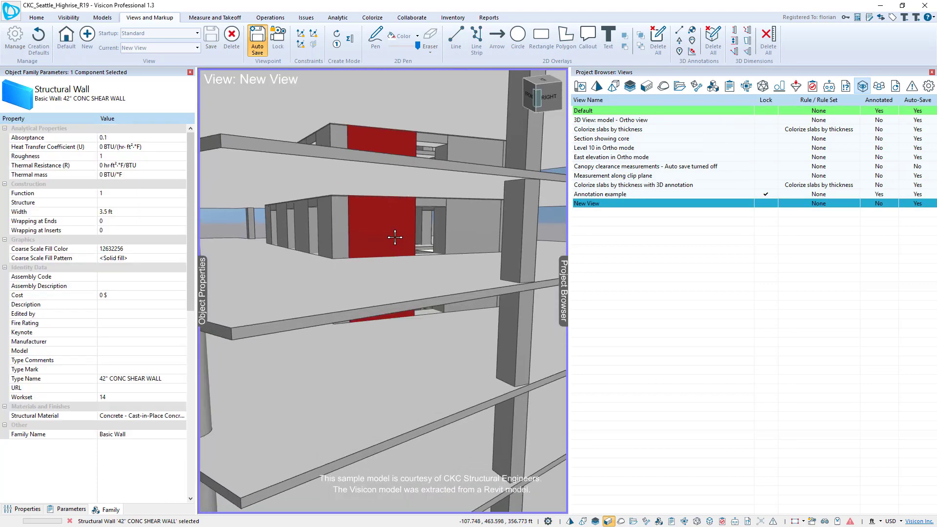
right_click(381, 225)
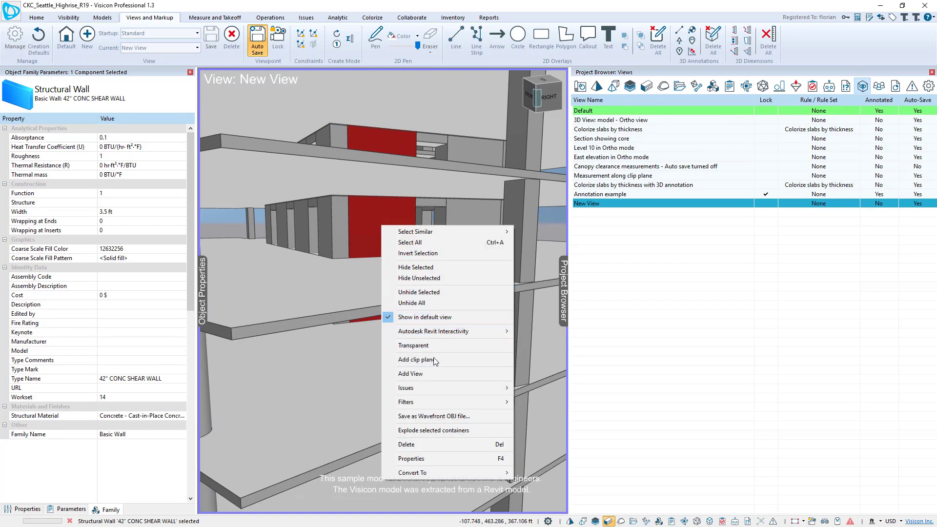
left_click(412, 360)
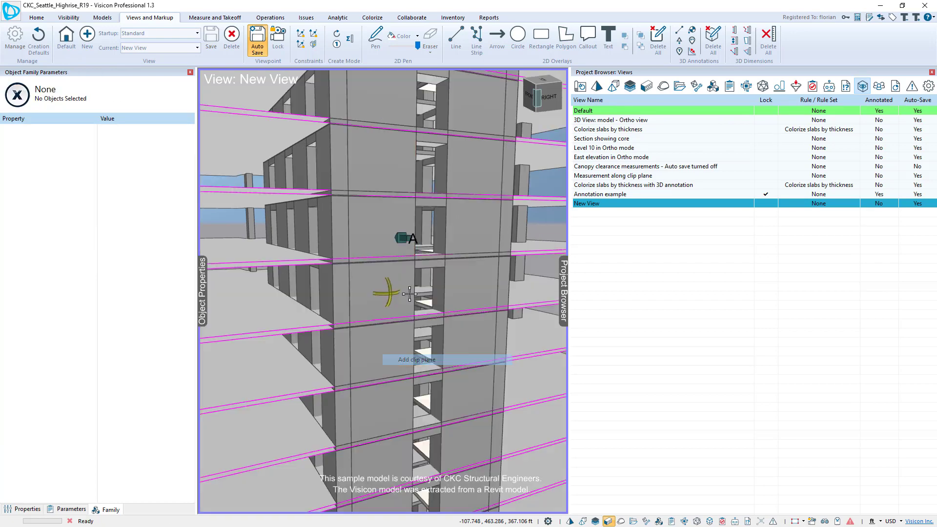
double_click(352, 253)
right_click(334, 235)
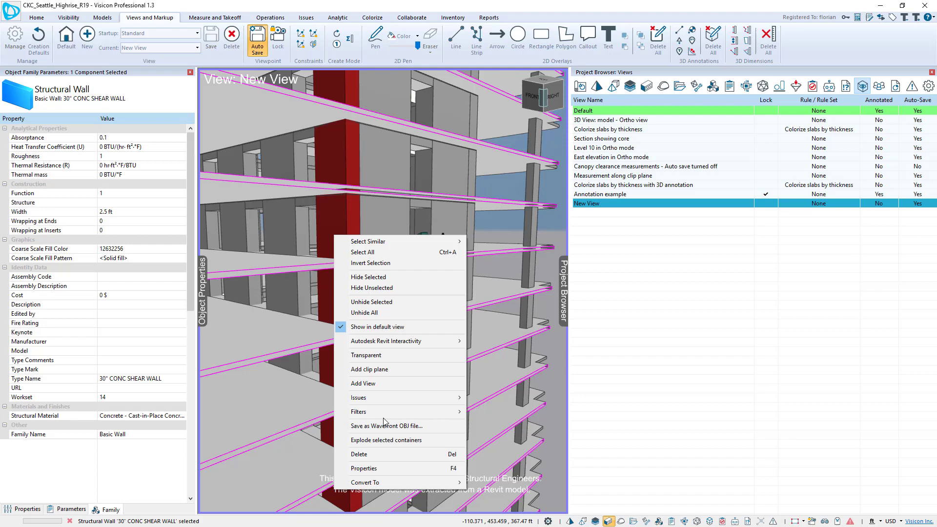
left_click(382, 370)
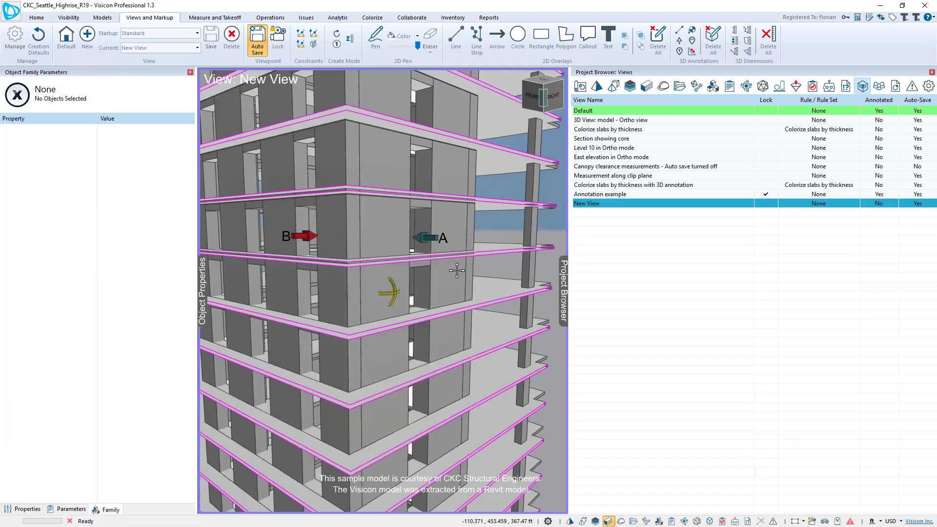
- Draw a freehand pen markup around the core wall openings and place a callout pointing at the door opening
scroll(417, 295, "up", 3)
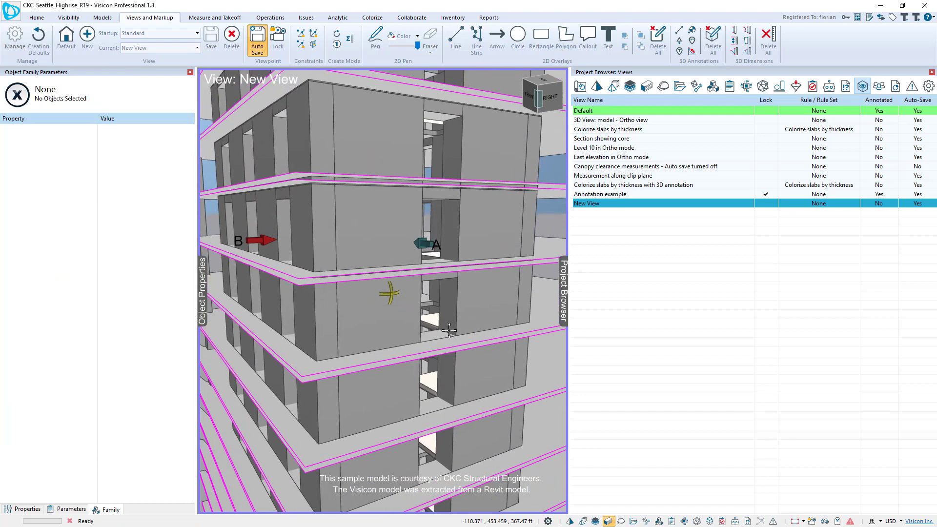
left_click(376, 39)
mouse_move(426, 210)
left_mouse_down()
mouse_move(323, 293)
mouse_move(402, 377)
mouse_move(482, 295)
mouse_move(387, 217)
left_mouse_up()
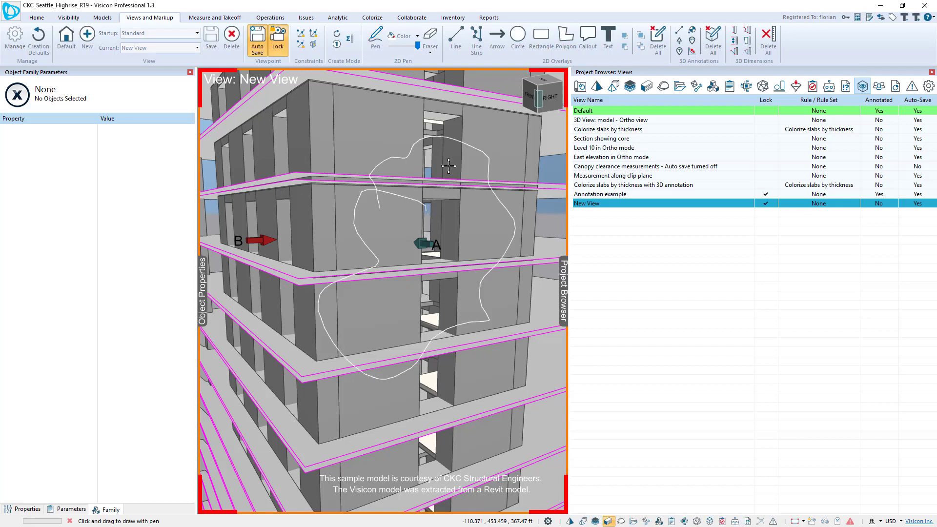
left_click(588, 39)
left_click(343, 141)
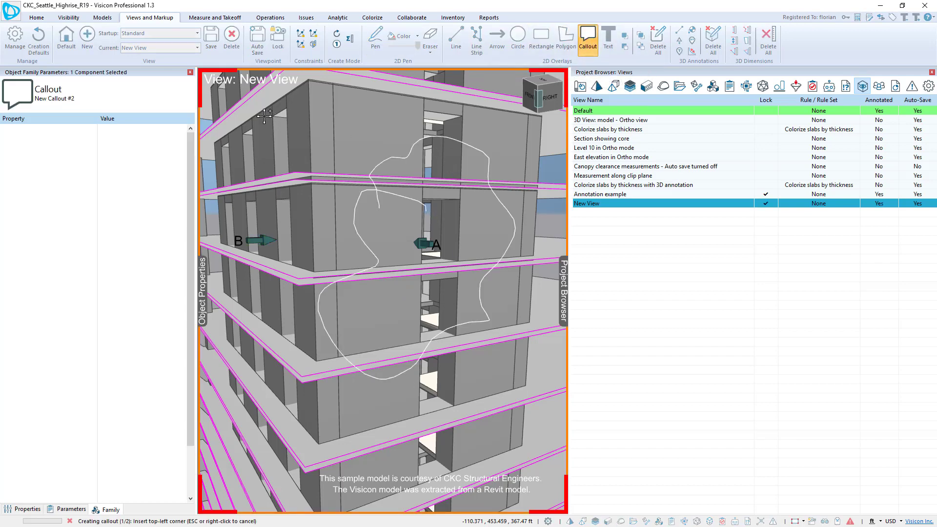
left_click(427, 254)
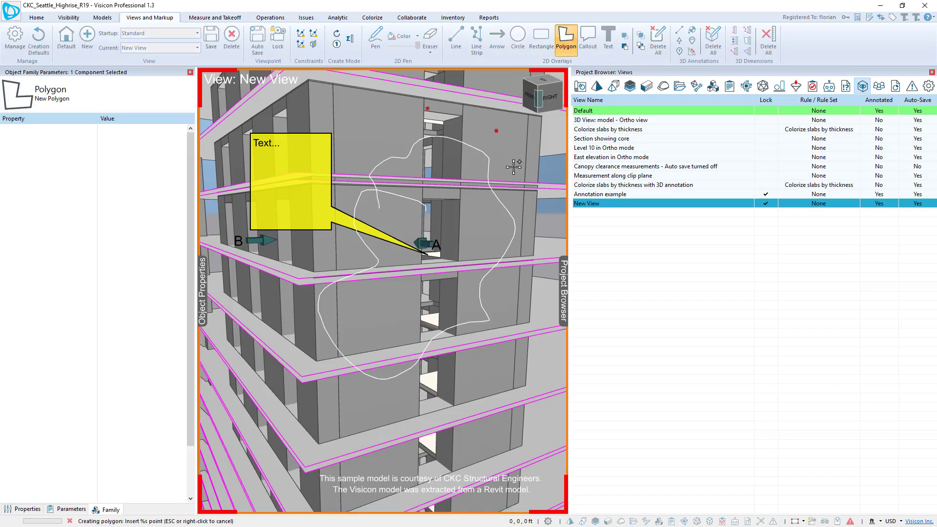
- Draw a five-point polygon overlay across the core wall below the callout
left_click(362, 269)
left_click(432, 291)
left_click(468, 421)
left_click(402, 451)
double_click(284, 385)
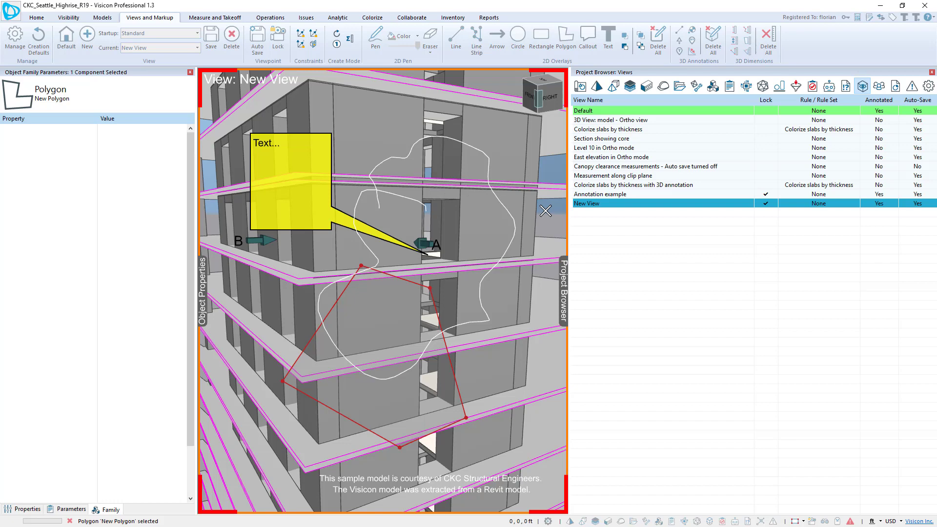
key("Escape")
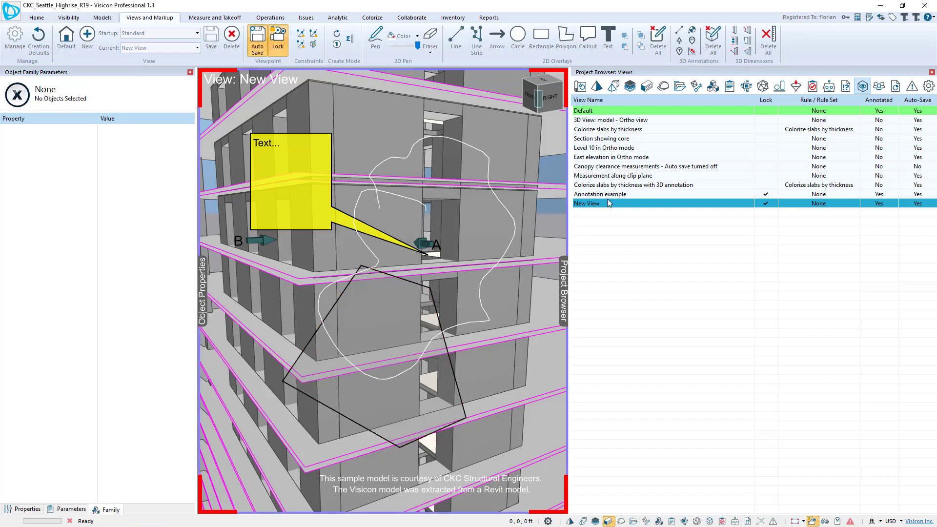
- Switch to the Default view and back to New View to check its saved viewpoint and markups
double_click(605, 112)
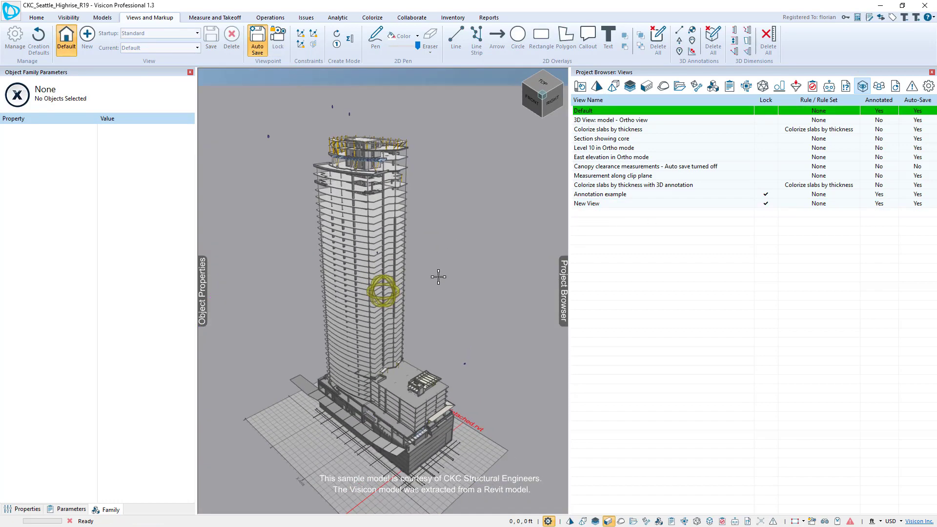
double_click(619, 204)
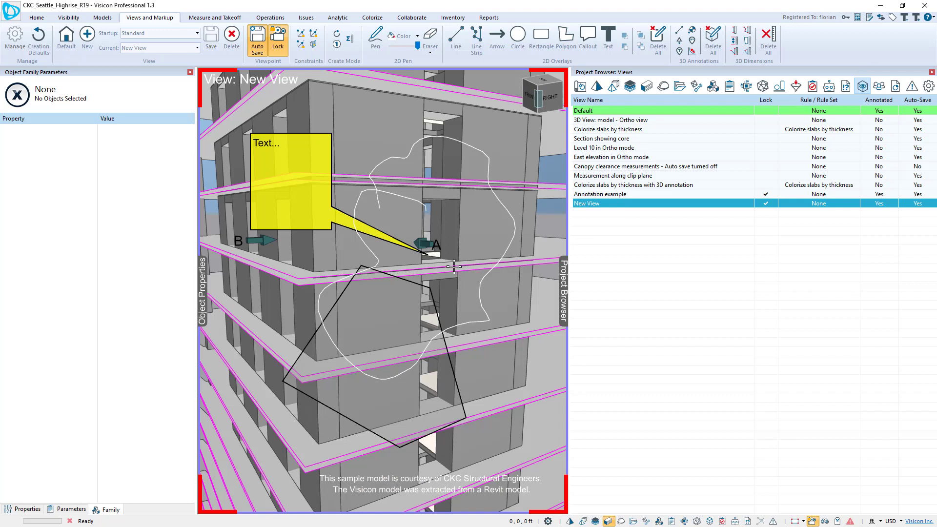
left_click(204, 22)
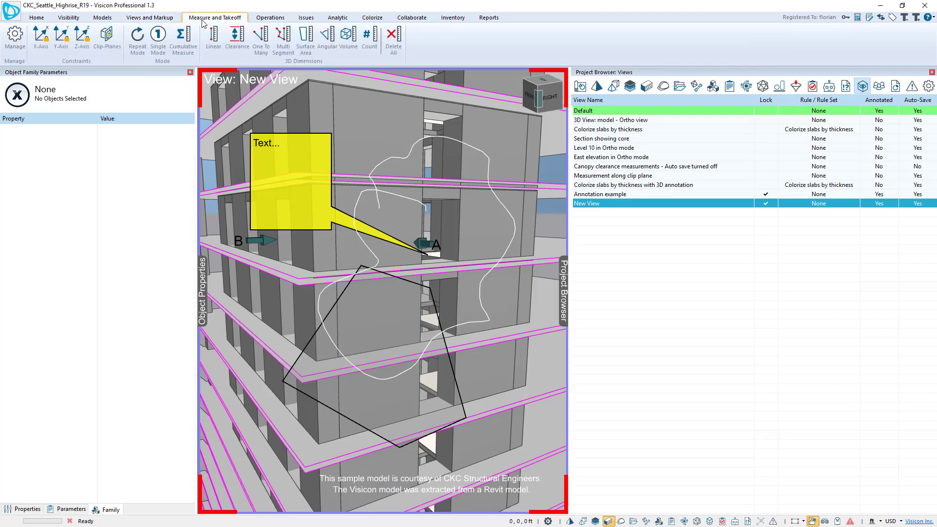
- Create another view from the current clipped viewpoint and unlock it
right_click(648, 204)
left_click(672, 206)
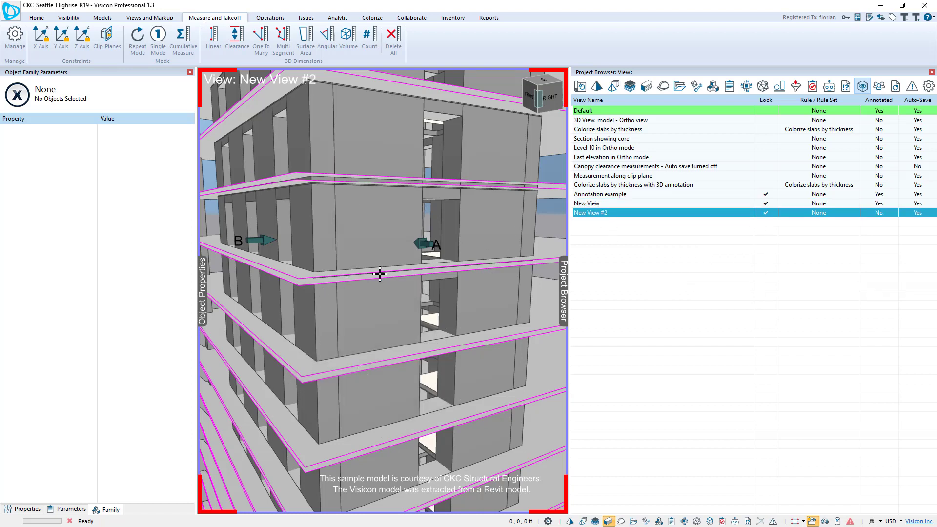
left_click(150, 18)
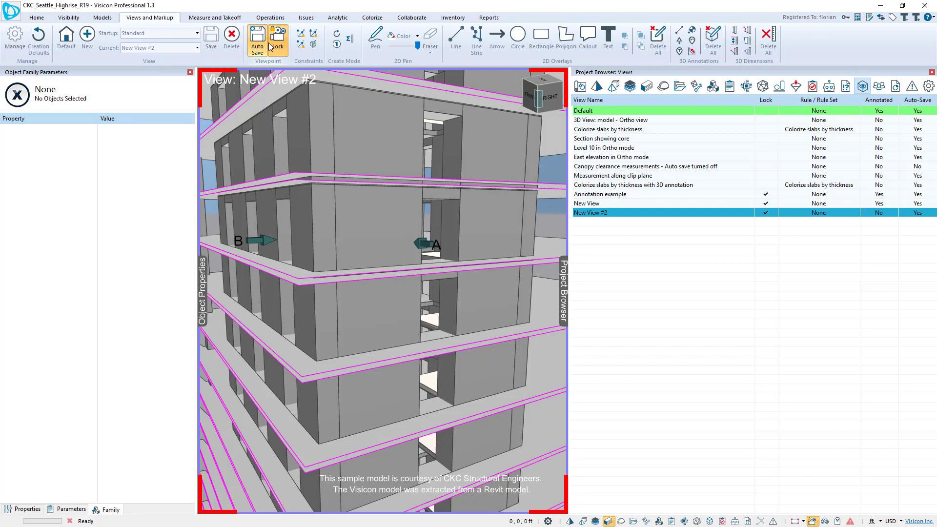
left_click(270, 46)
- Add clearance dimensions for the width and the height of the door opening in the core wall
left_click_drag(385, 295, 402, 266)
scroll(404, 246, "up", 6)
left_click(218, 20)
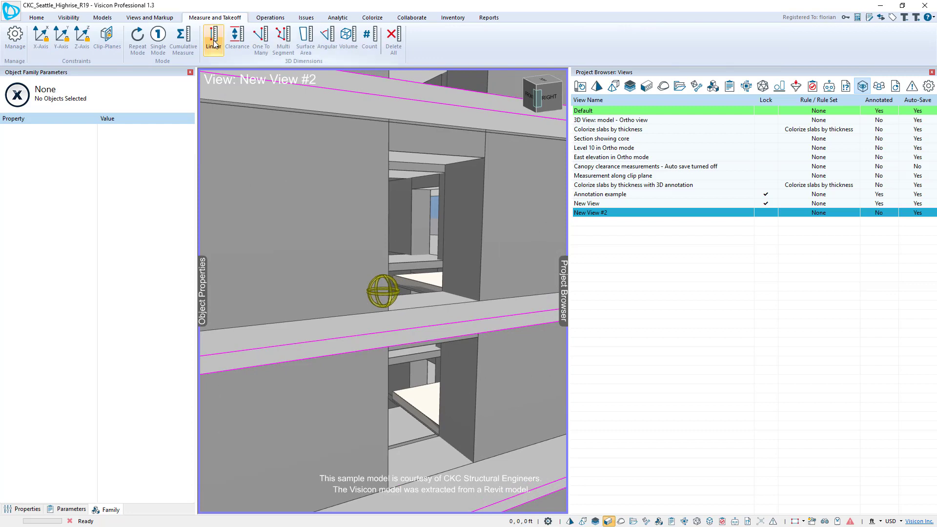
left_click(242, 40)
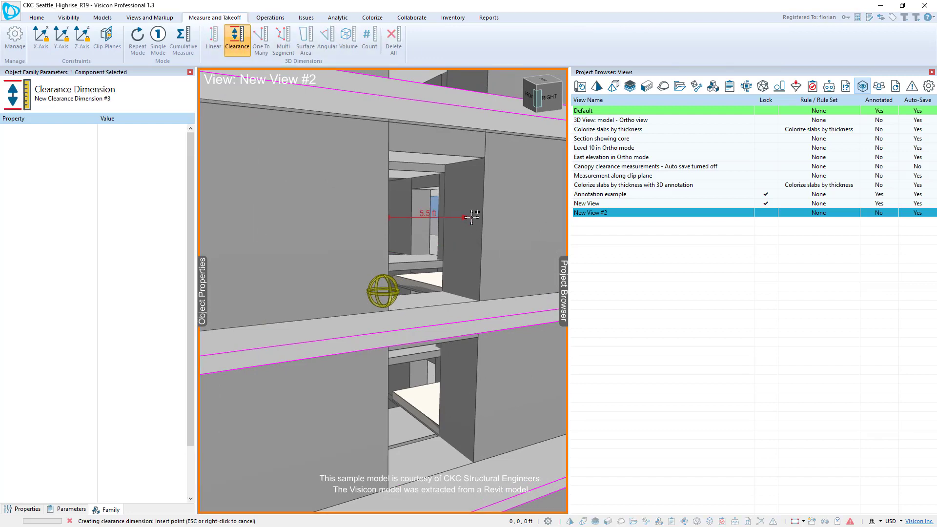
left_click(460, 221)
left_click(237, 40)
left_click(451, 292)
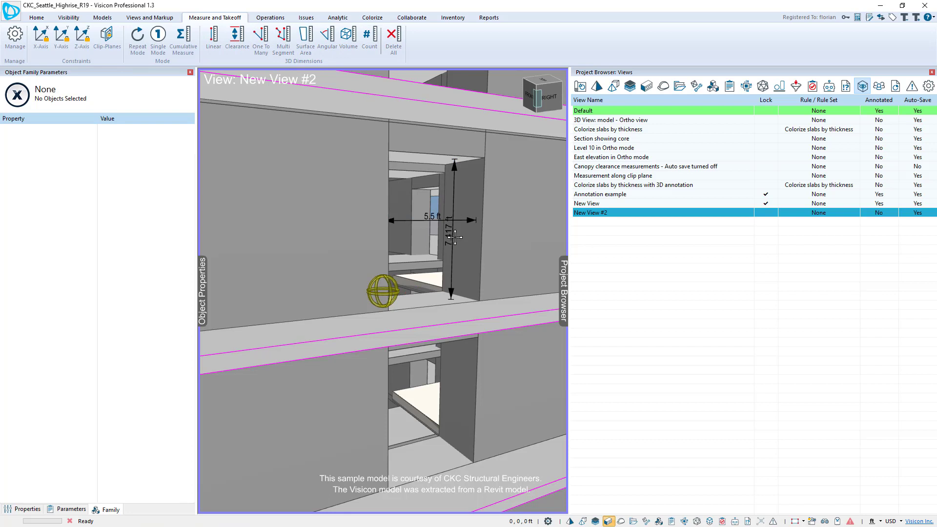
- Turn on snapping with Point and Edge, and select the 42"w x 24"d beam above the opening
left_click(37, 18)
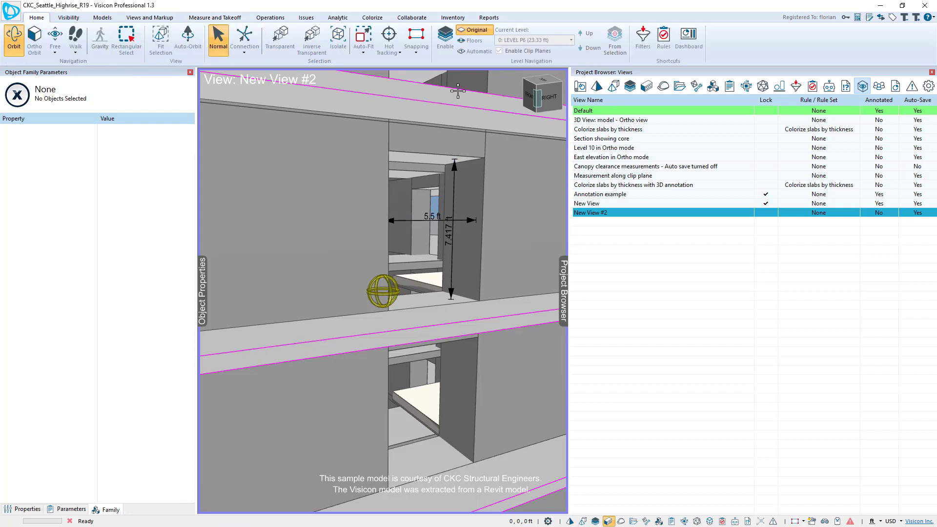
left_click(427, 39)
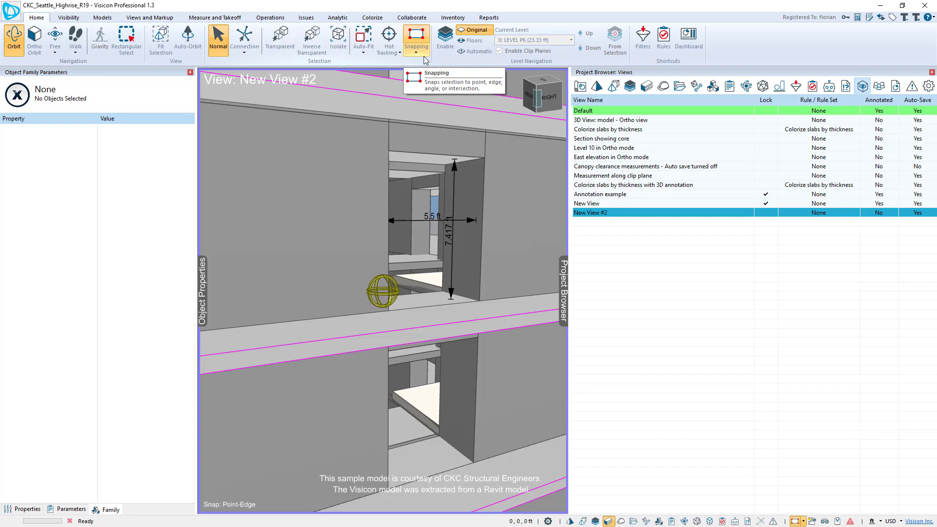
left_click(423, 52)
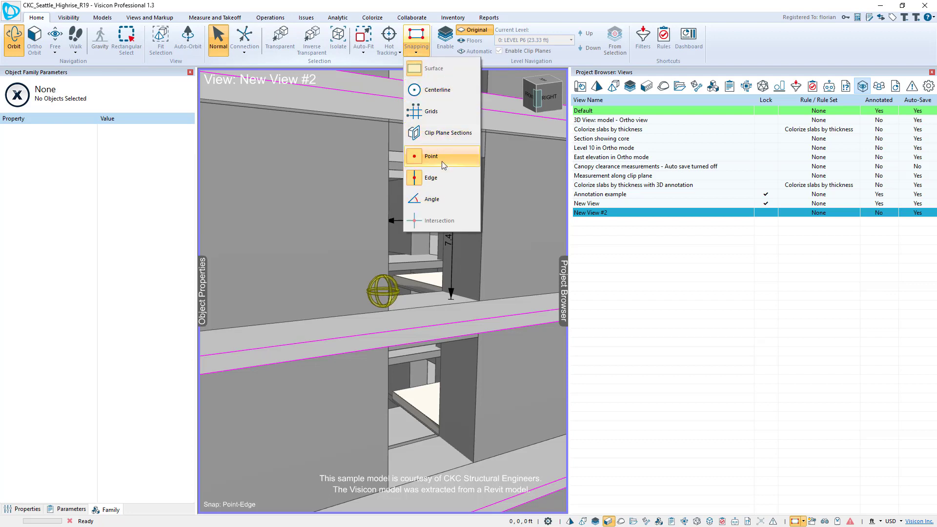
left_click(392, 154)
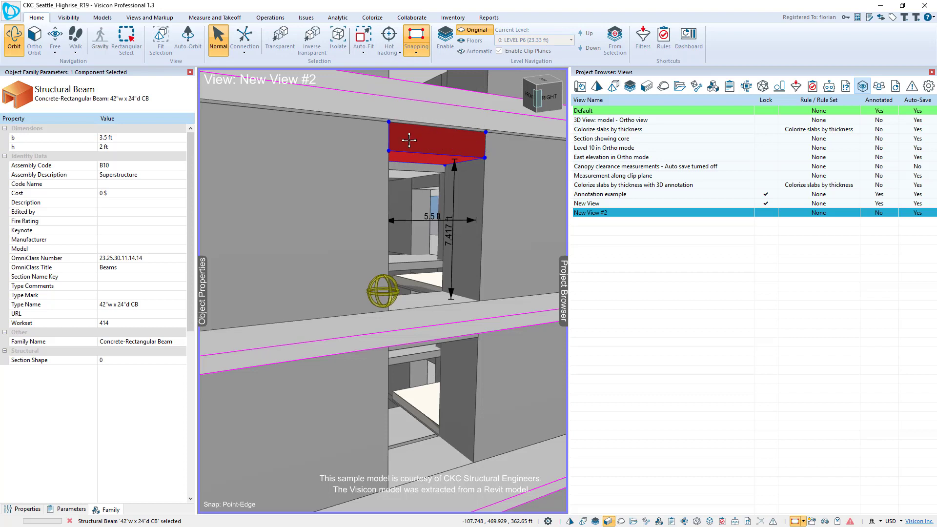
- Add a linear dimension between the two lower corners of the beam above the opening
left_click(215, 17)
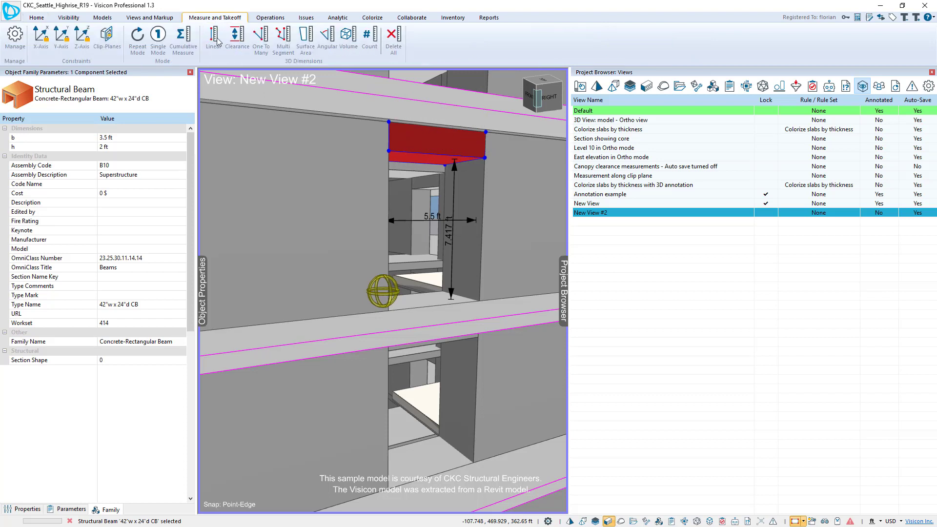
left_click(213, 39)
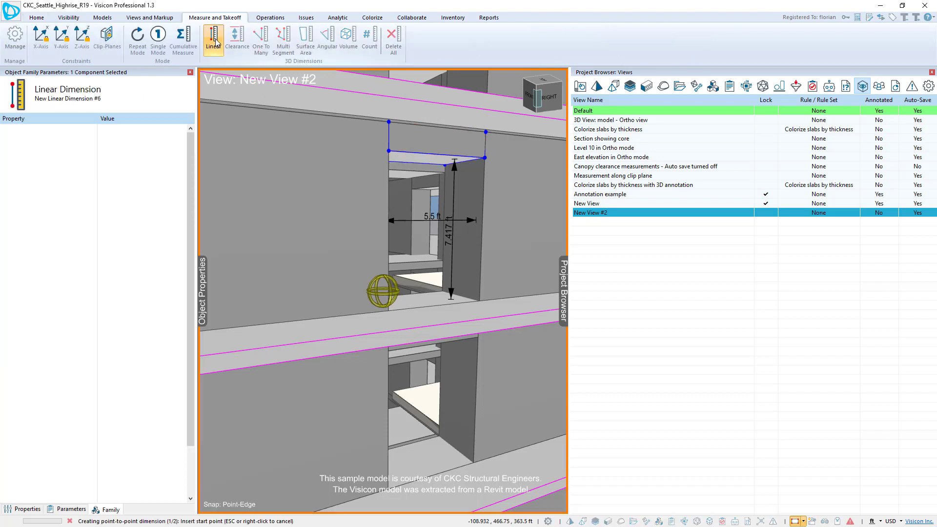
left_click(389, 151)
left_click(485, 158)
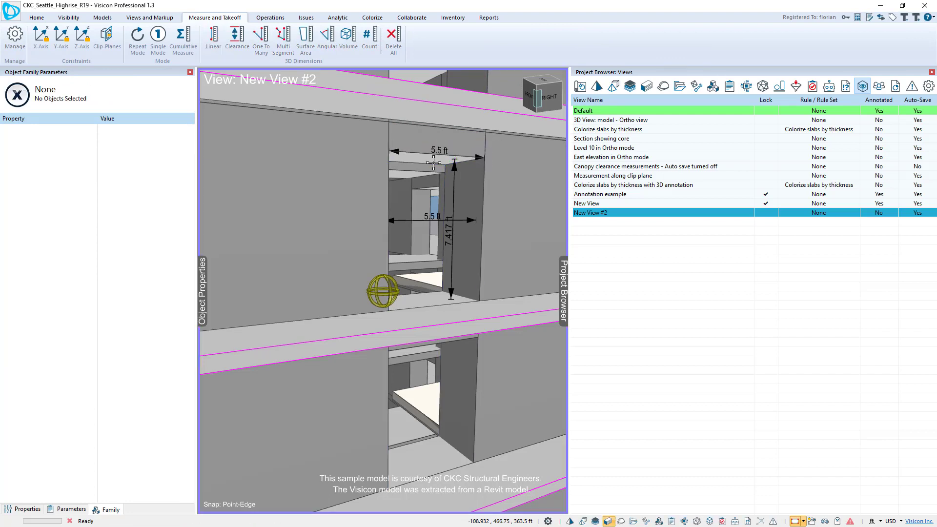
left_click_drag(454, 180, 413, 167)
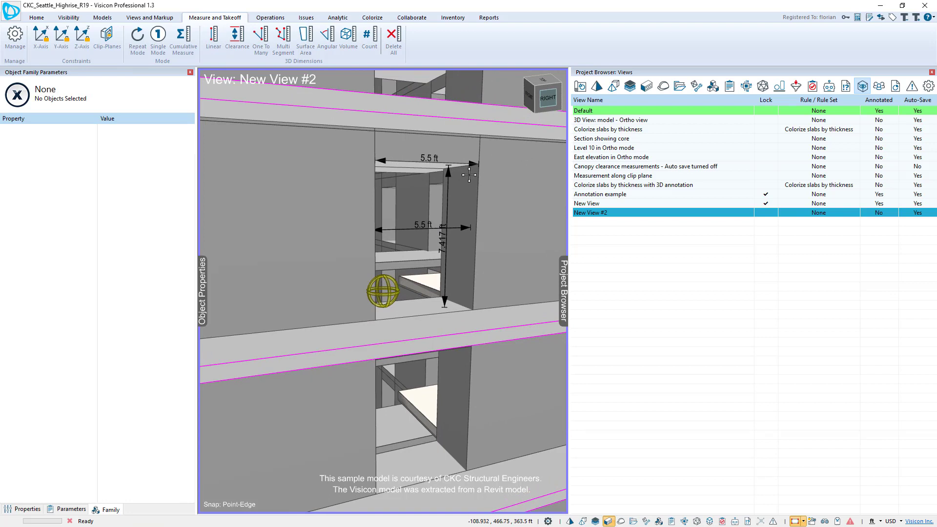
- Review the types available for a new operation, such as Clash Test, Clearance Check and Variance Check
left_click(270, 18)
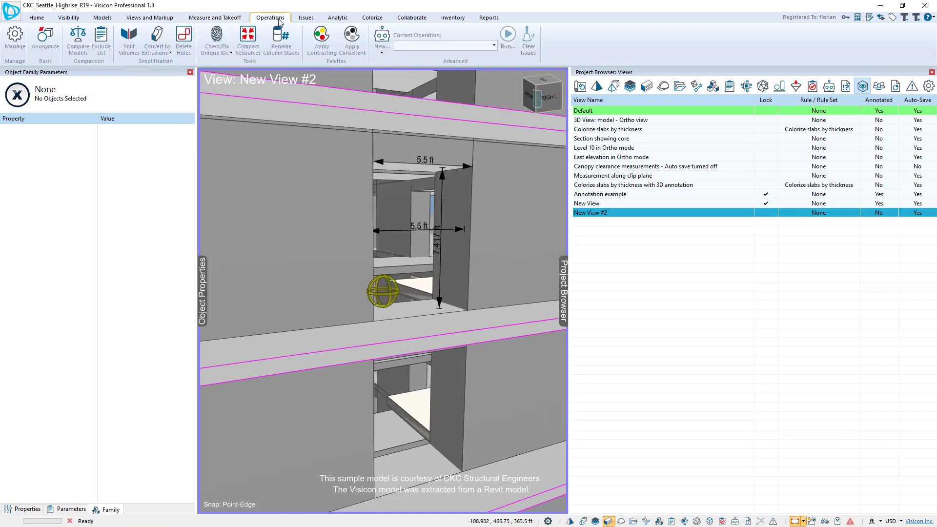
left_click(382, 47)
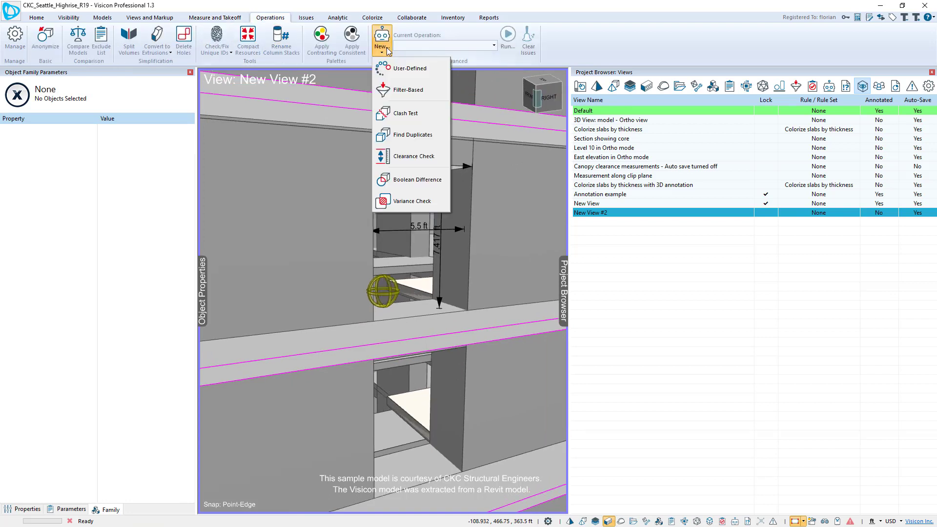
left_click(441, 204)
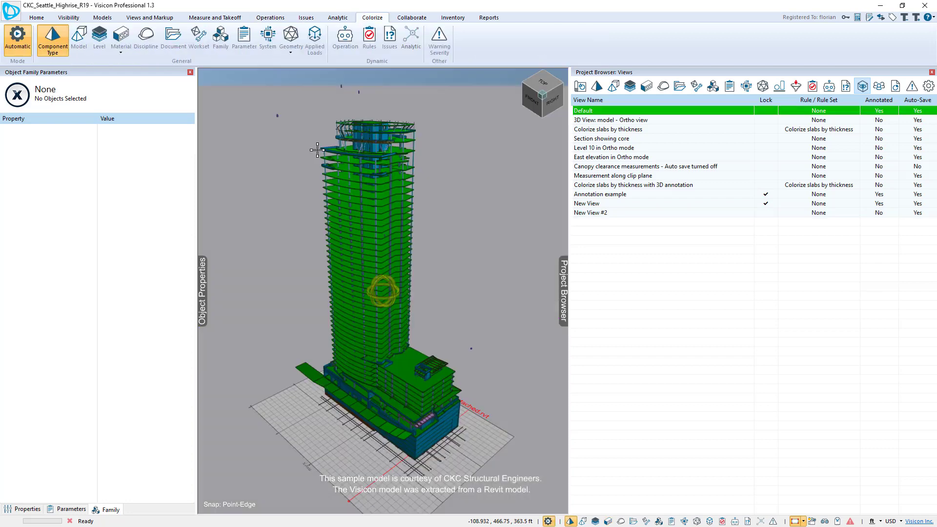
- Colorize the model by level, discipline, workset, family and geometry in turn
left_click(99, 39)
left_click(145, 40)
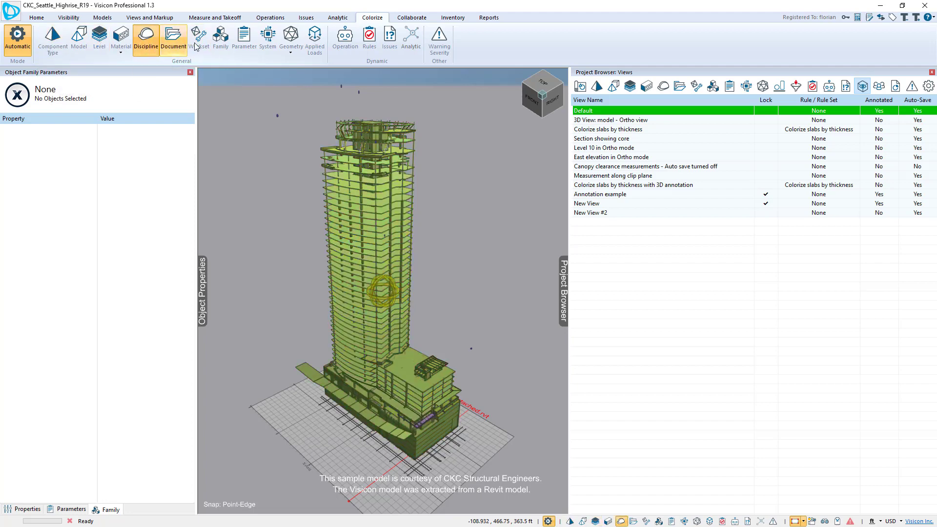
left_click(199, 39)
left_click(220, 39)
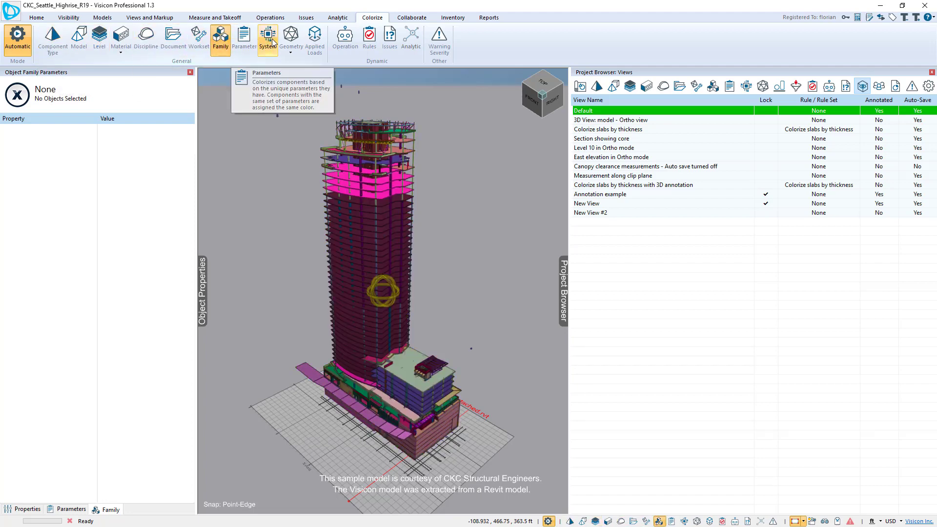
left_click(297, 42)
scroll(433, 234, "up", 4)
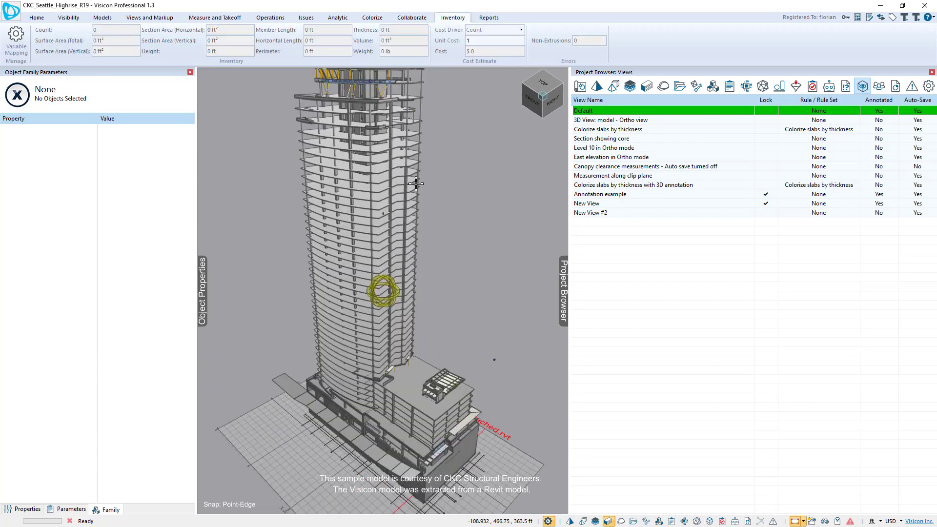
- Select four consecutive floor slabs near the top of the tower and examine their combined inventory quantities and cost
scroll(415, 183, "up", 8)
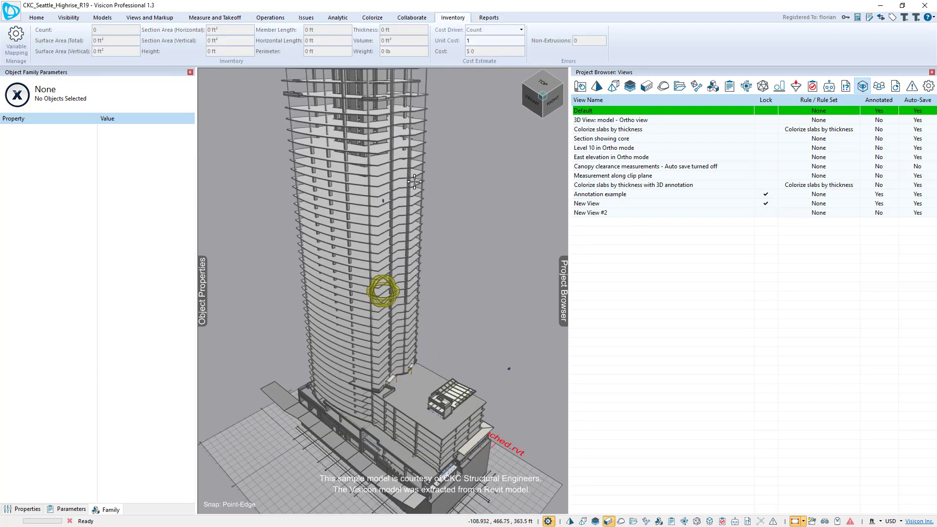
scroll(418, 275, "up", 3)
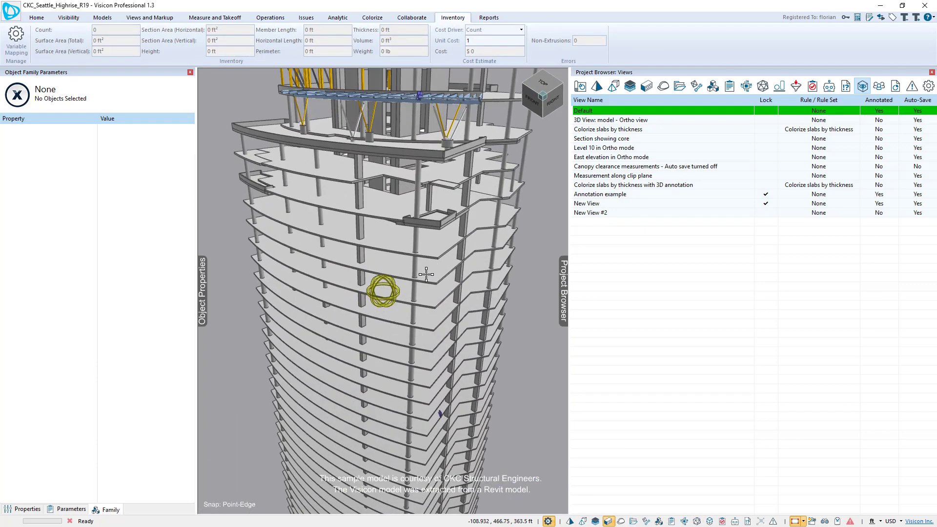
left_click(392, 244)
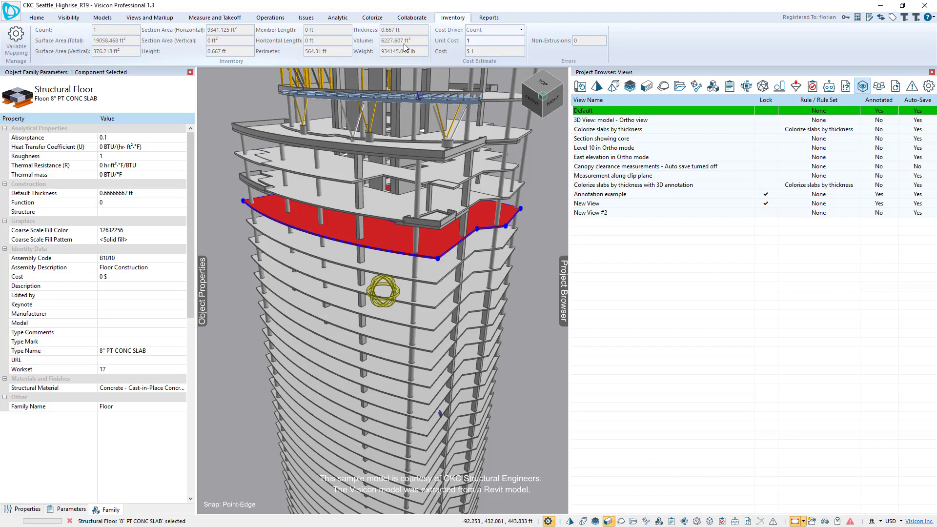
left_click(399, 270, "ctrl")
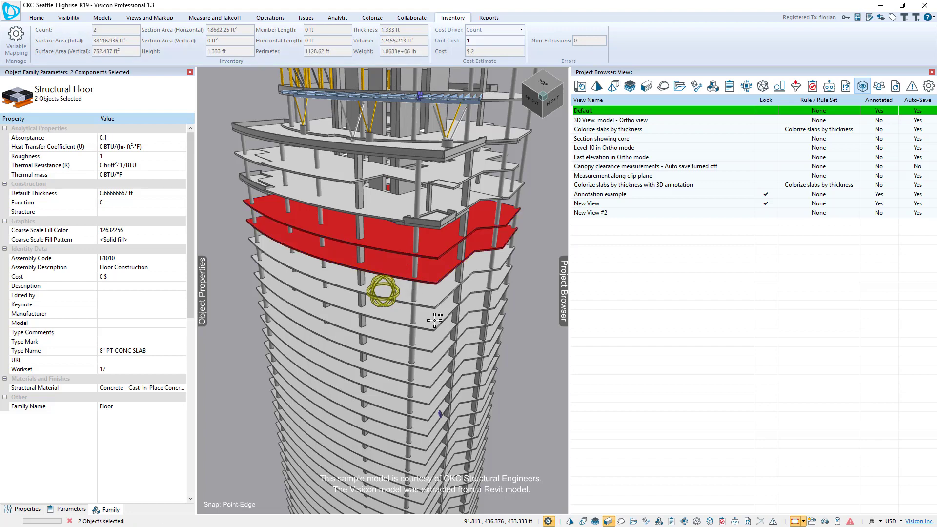
left_click(432, 299, "ctrl")
left_click(434, 320, "ctrl")
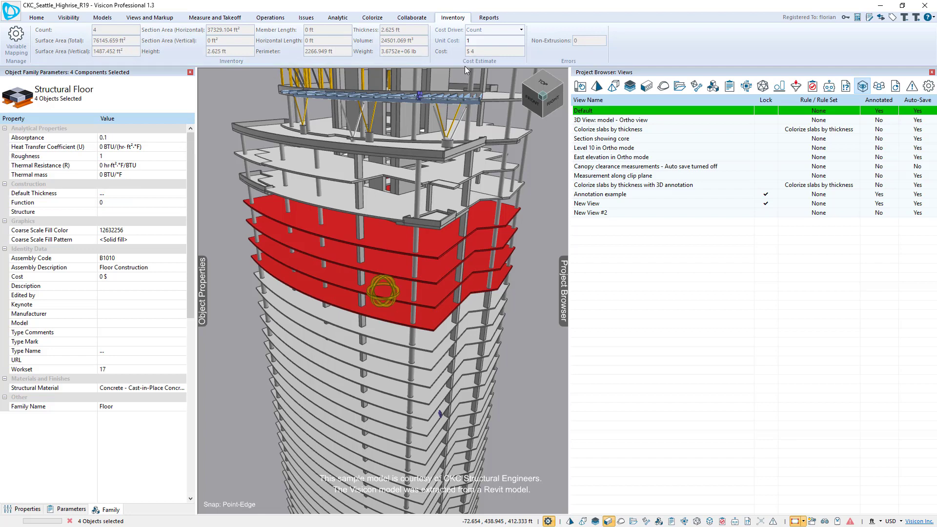
- Review the report types available for a new report, such as Inventory, Takeoff, Views And Markup Summary and Issues Summary
left_click(489, 17)
left_click(389, 53)
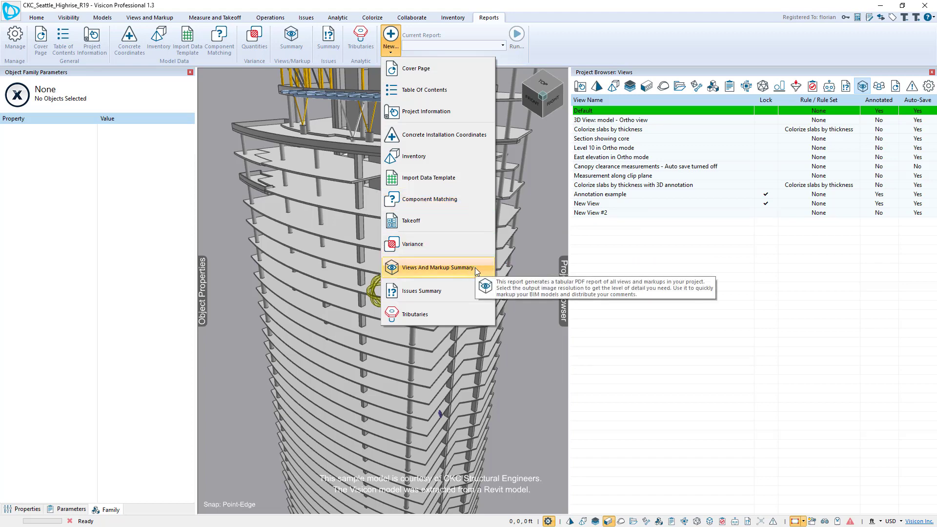
left_click(467, 295)
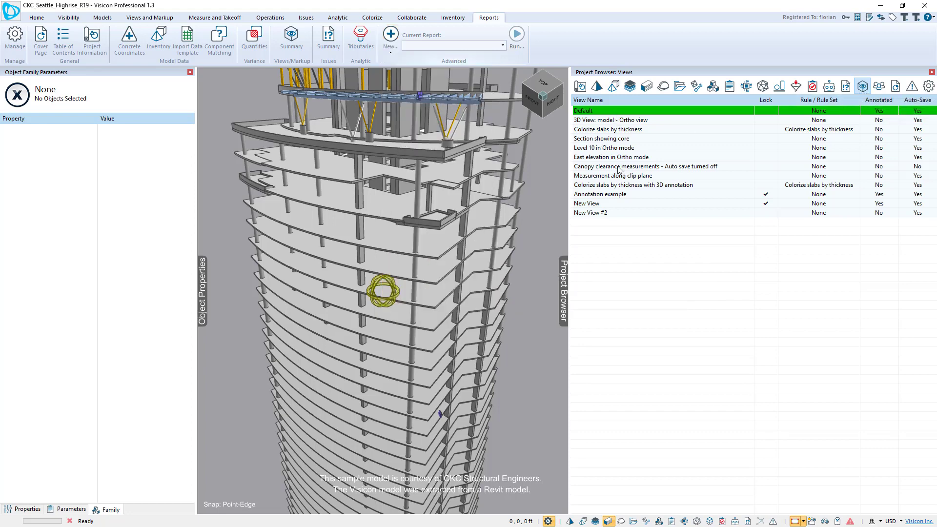
- Open each saved view in order from "3D View: model - Ortho view" through "East elevation in Ortho mode"
left_click(620, 120)
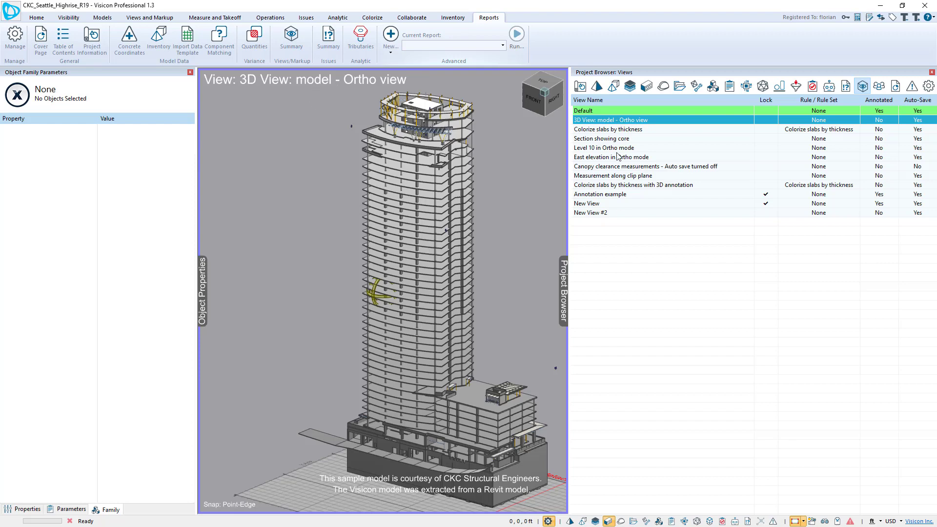
left_click(616, 130)
mouse_move(390, 297)
middle_mouse_down()
mouse_move(371, 332)
mouse_move(443, 324)
mouse_move(405, 303)
middle_mouse_up()
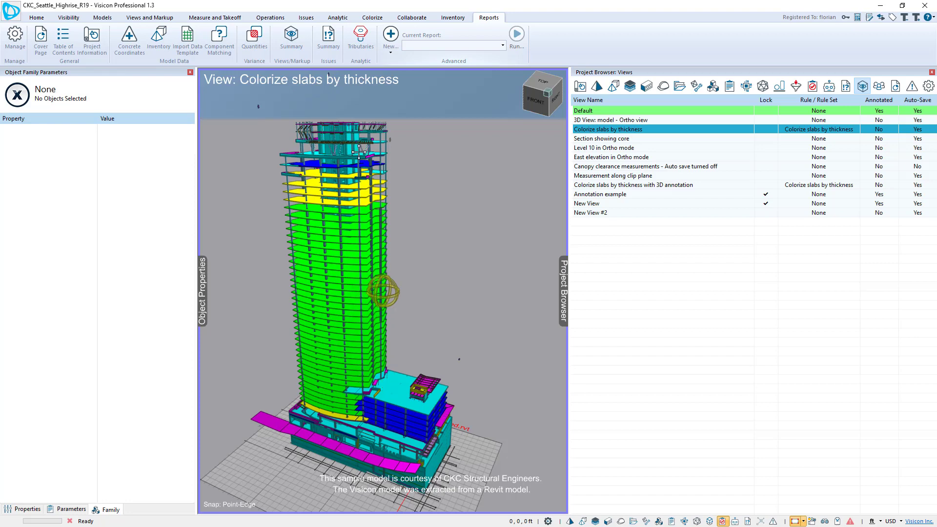
left_click(608, 139)
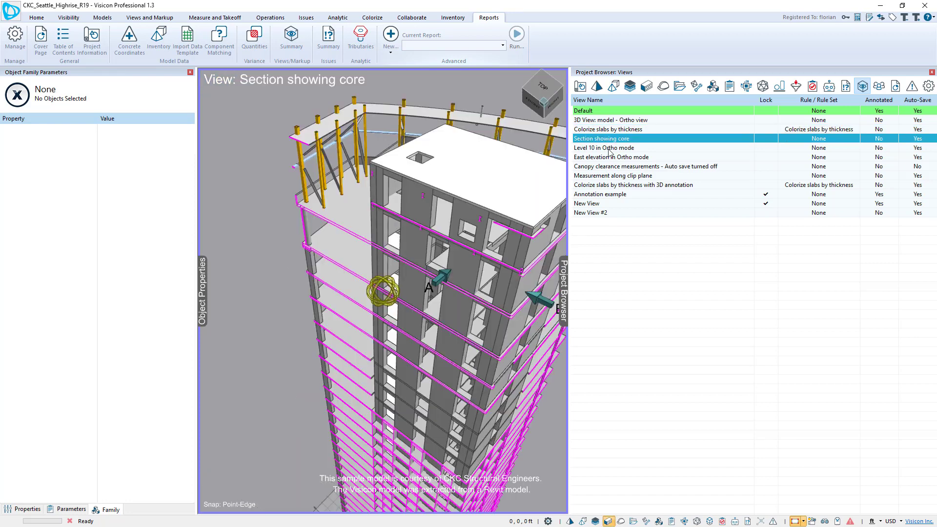
left_click(609, 148)
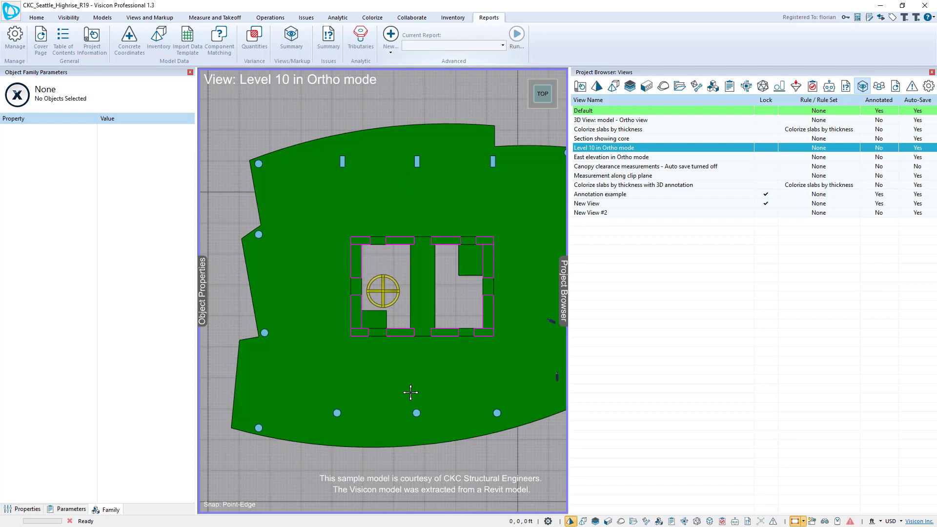
left_click(605, 157)
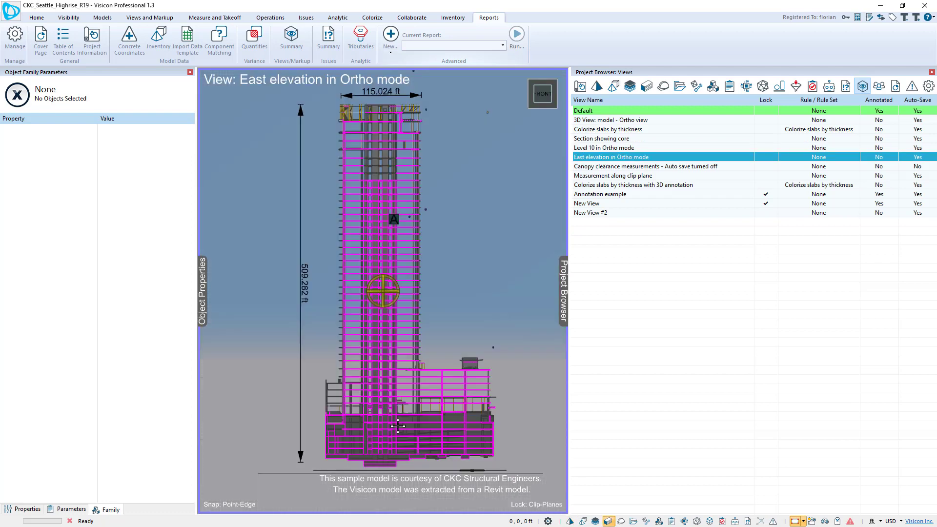
- Open each saved view in order from "Canopy clearance measurements" through "New View", inspecting the 12" Slabs tag in the 3D annotation view
left_click(607, 166)
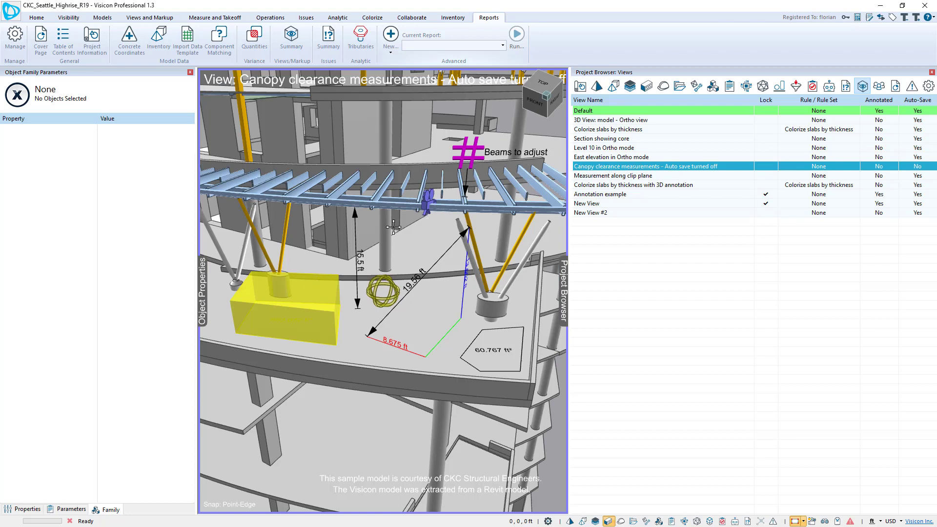
left_click(601, 176)
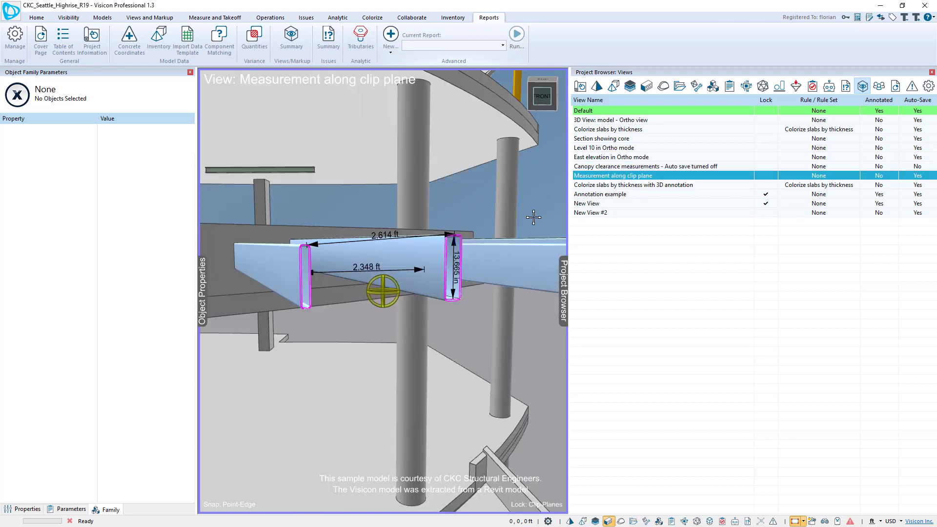
left_click(588, 186)
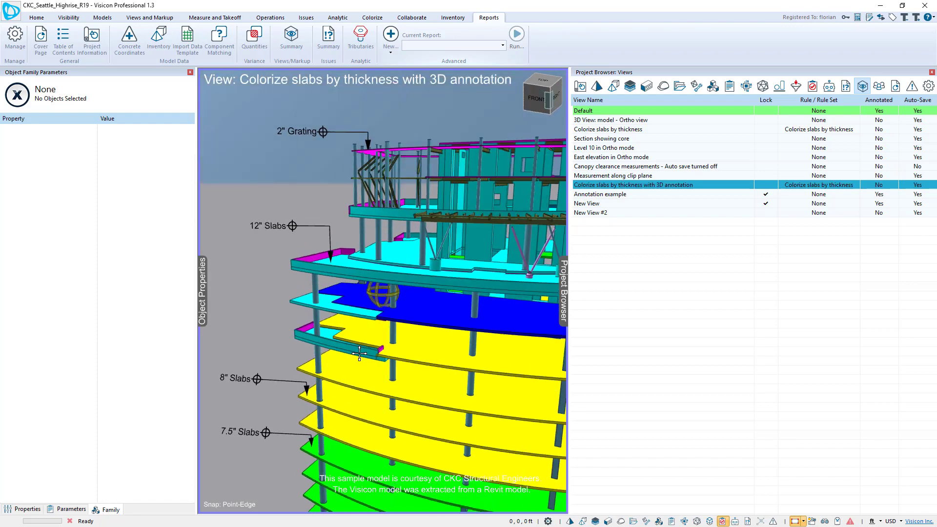
middle_click_drag(343, 351, 302, 373)
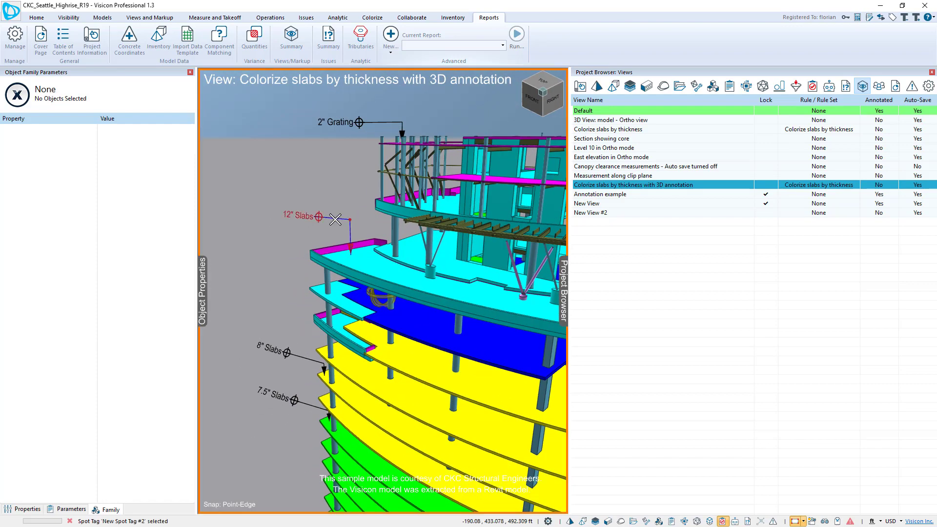
left_click(318, 217)
left_click(616, 194)
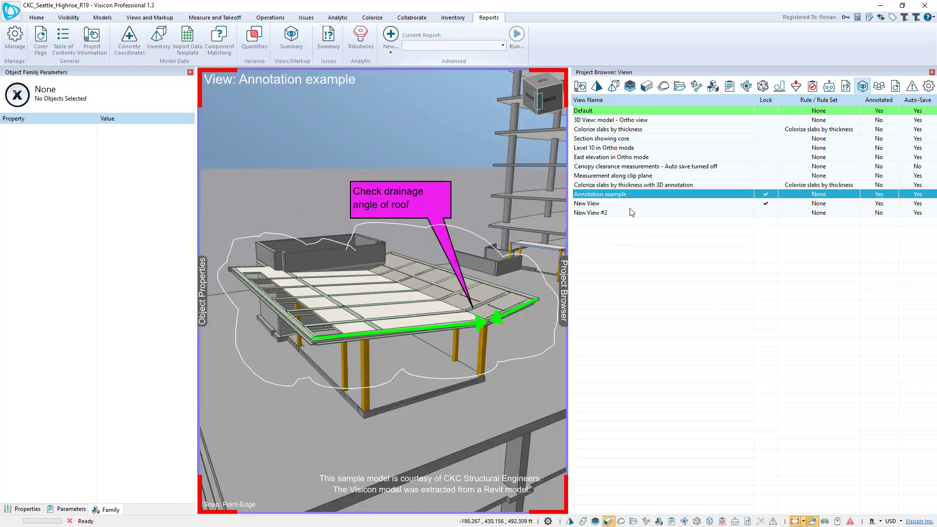
left_click(617, 203)
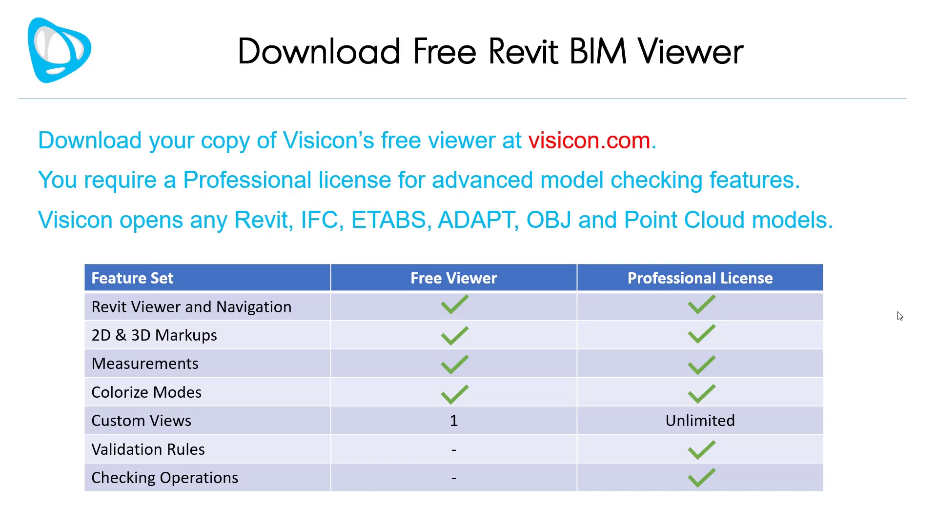
key("Right")
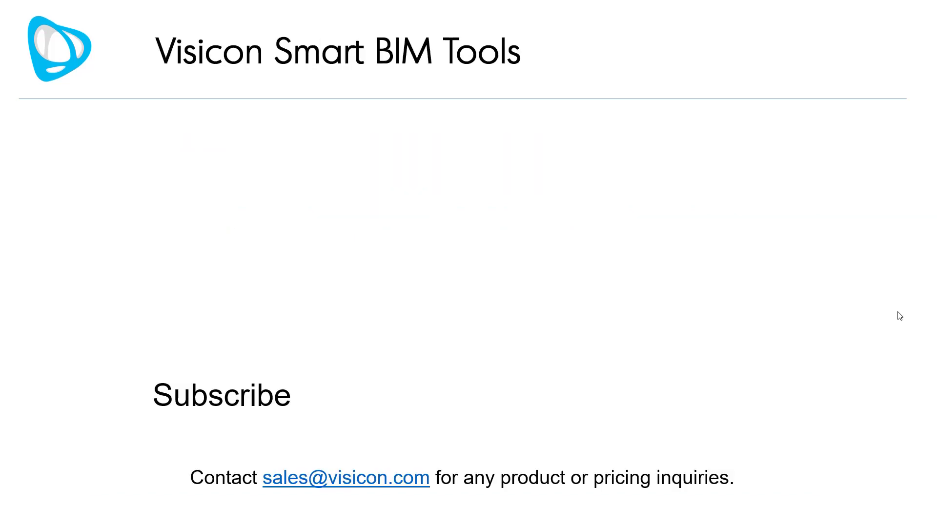